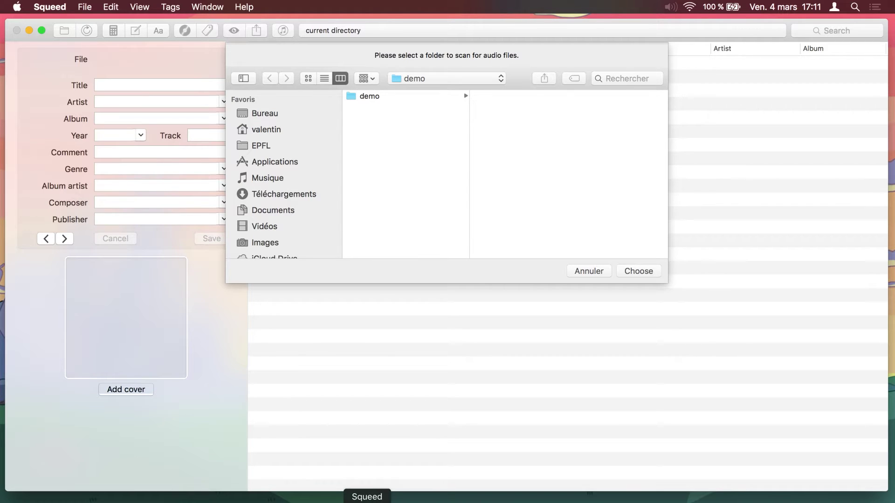
# - Scan the demo subfolder for audio files and select DJC - Sands Tool.mp3 in the file list
pyautogui.click(379, 97)
pyautogui.click(638, 271)
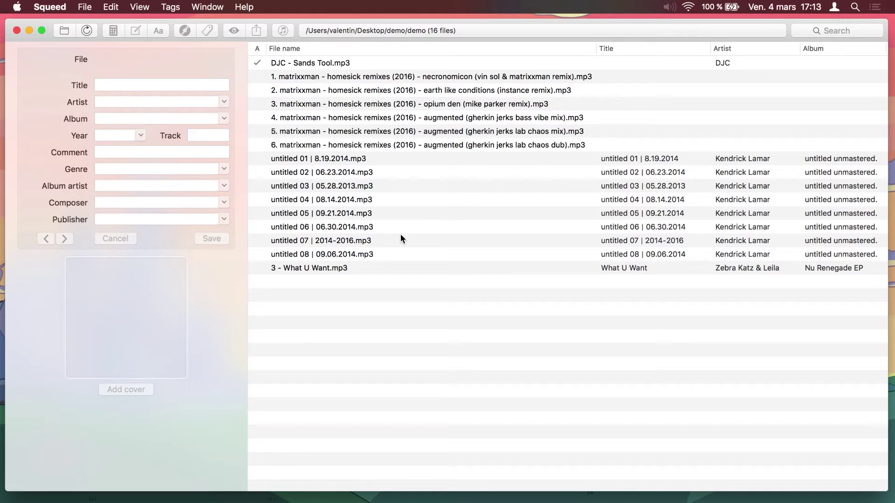
pyautogui.click(343, 65)
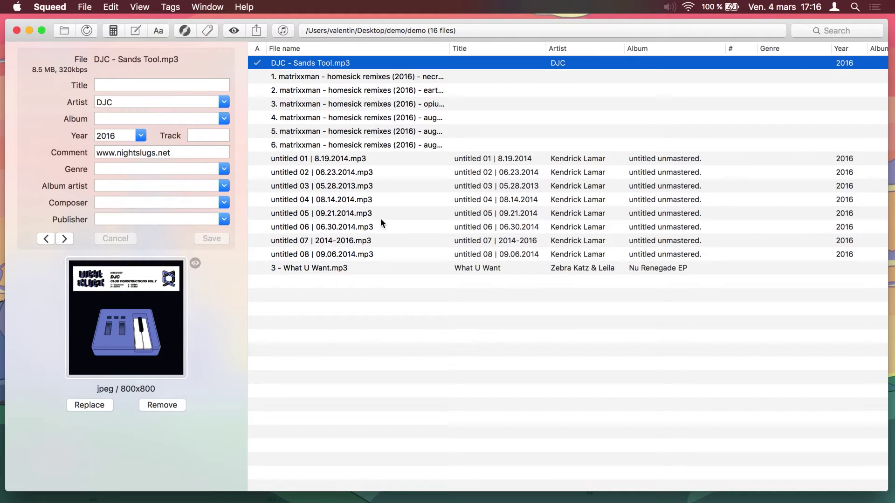
# - Sort the file list by path in descending order, and return it to ascending path order
pyautogui.hscroll(15, 403, 225)
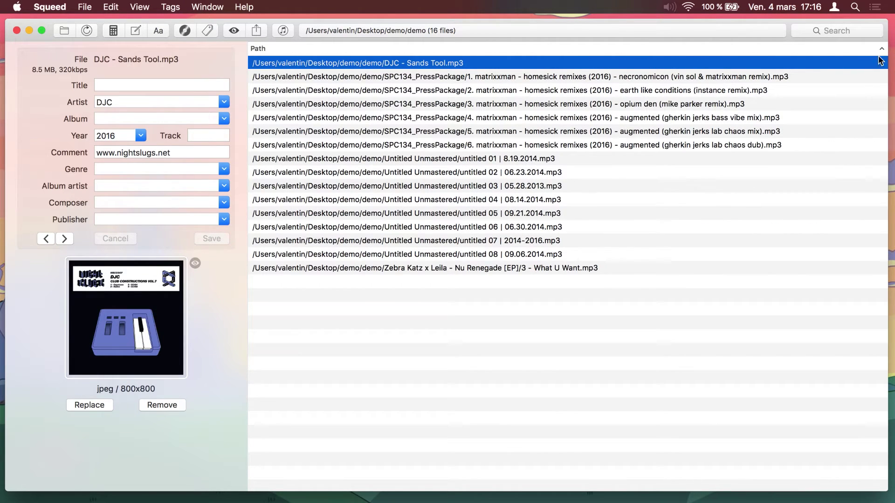
pyautogui.click(430, 48)
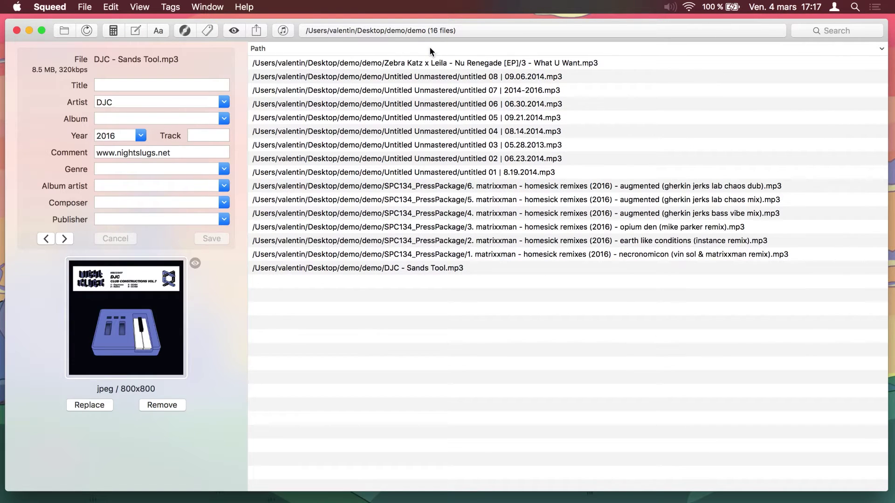
pyautogui.click(430, 46)
# - Sort the file list by album in both directions, and restore the ascending sort by path
pyautogui.hscroll(-10, 448, 91)
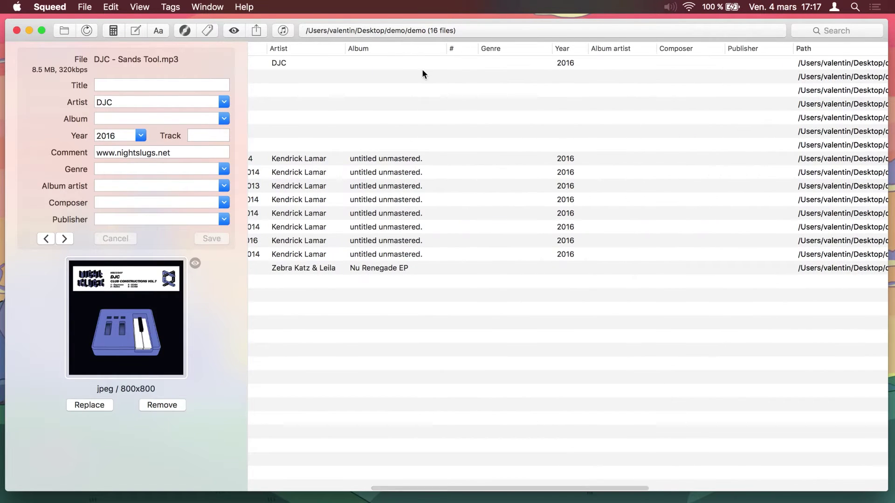
pyautogui.click(395, 49)
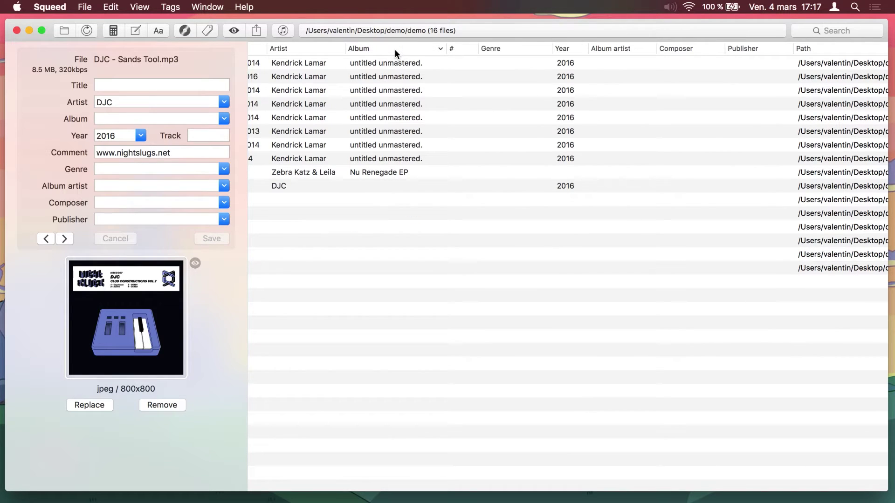
pyautogui.click(395, 50)
pyautogui.hscroll(10, 498, 103)
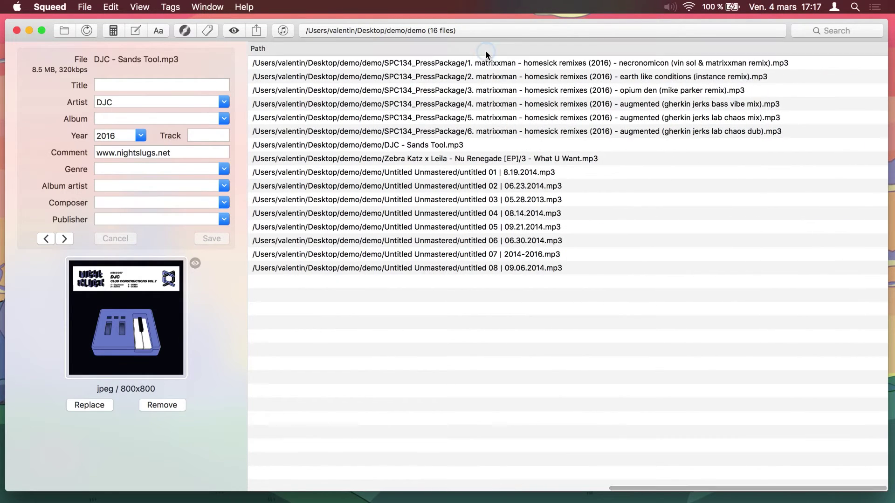
pyautogui.click(485, 50)
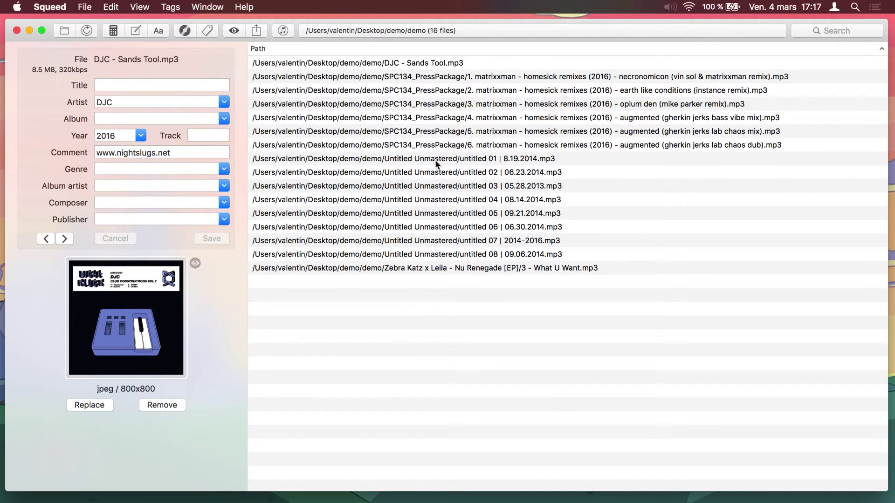
# - Show the Bitrate column in the file list and hide it again
pyautogui.hscroll(-10, 532, 154)
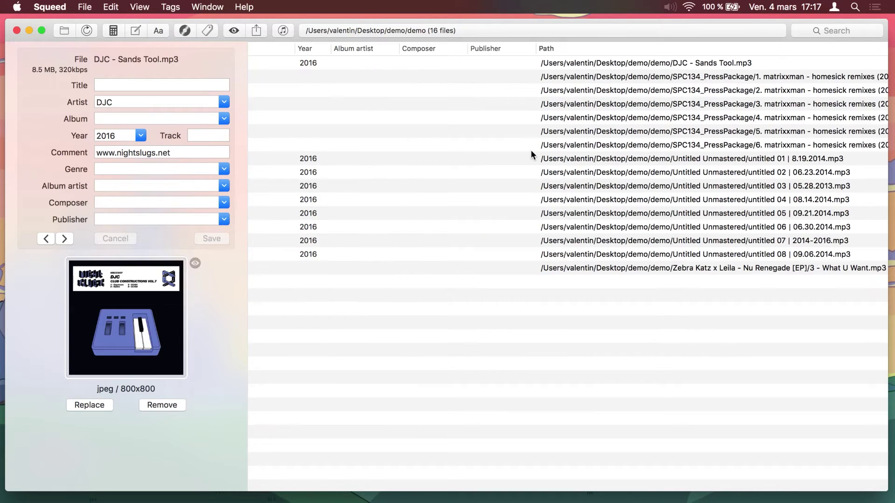
pyautogui.rightClick(497, 48)
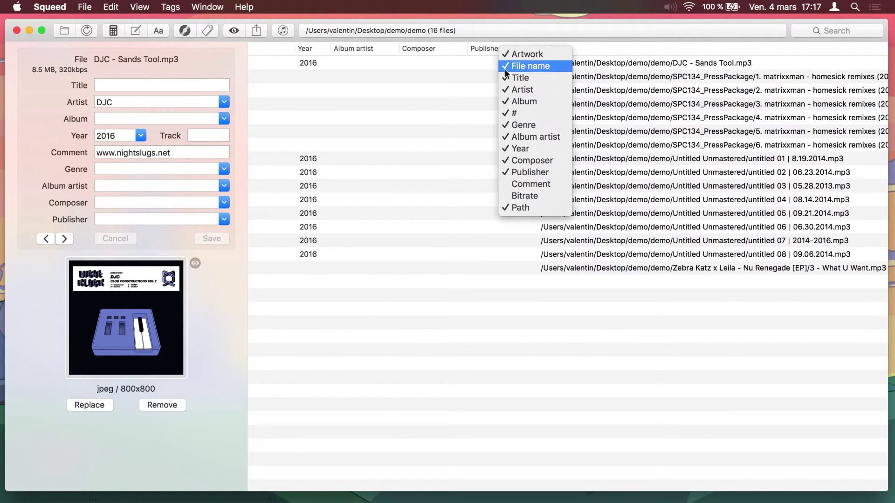
pyautogui.click(525, 196)
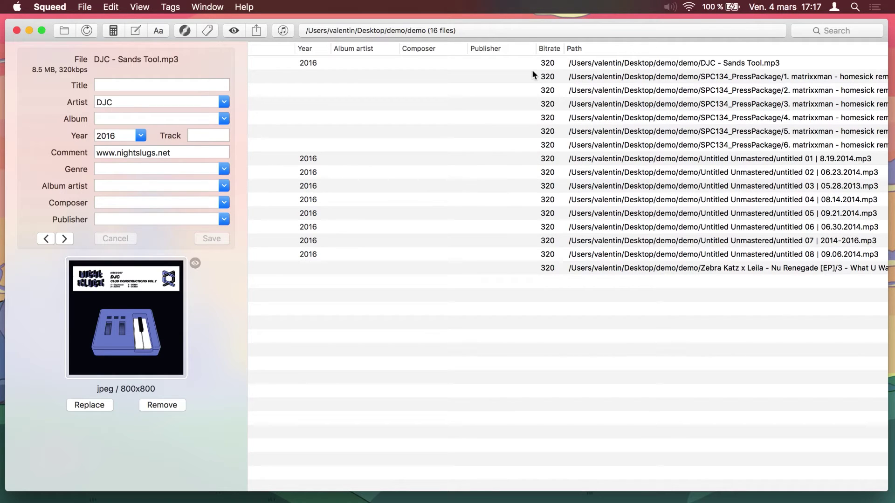
pyautogui.rightClick(552, 45)
pyautogui.click(606, 193)
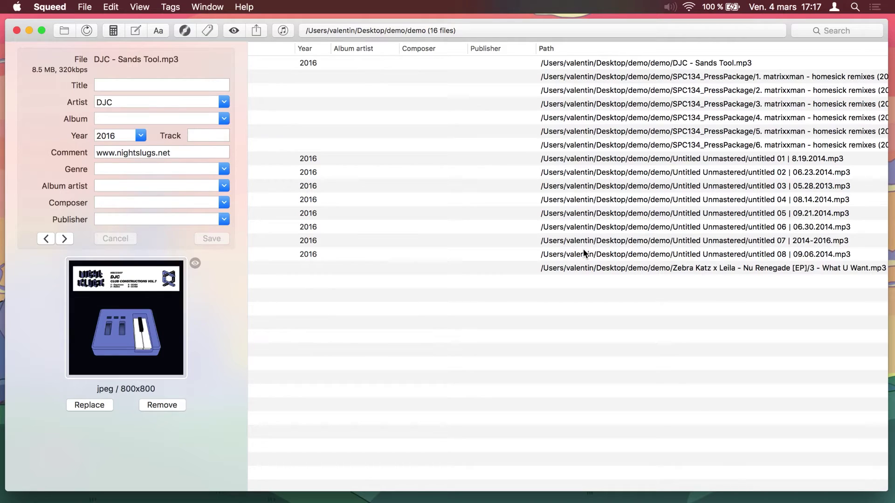
# - Narrow the Album column of the file list and auto-fit its width to the contents
pyautogui.moveTo(493, 48)
pyautogui.mouseDown()
pyautogui.moveTo(412, 49)
pyautogui.moveTo(505, 53)
pyautogui.moveTo(490, 49)
pyautogui.mouseUp()
pyautogui.hscroll(-10, 384, 108)
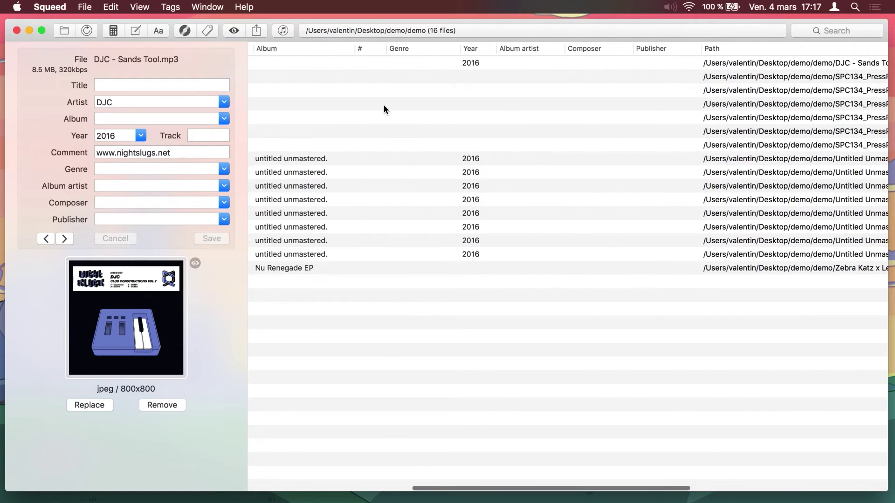
pyautogui.moveTo(501, 47); pyautogui.dragTo(438, 49)
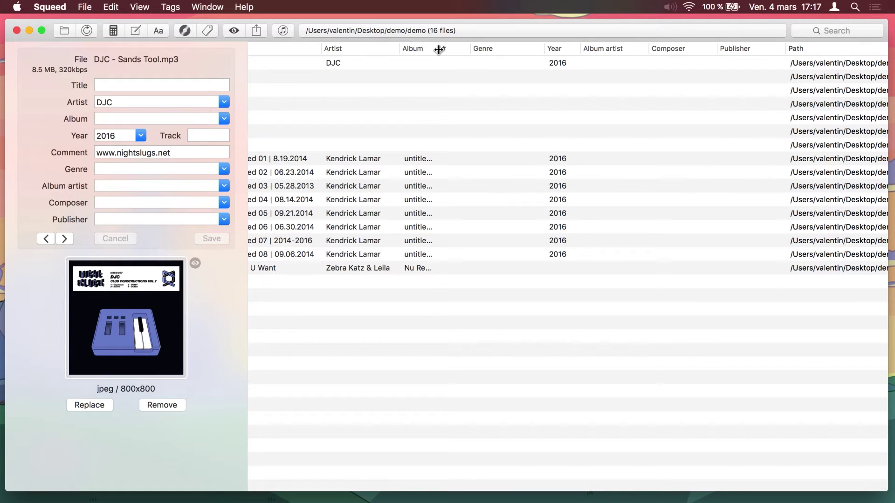
pyautogui.doubleClick(438, 50)
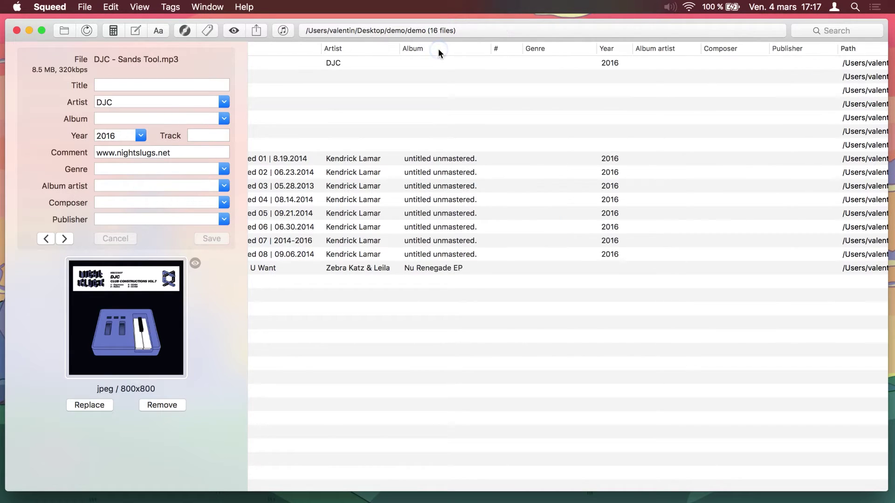
pyautogui.hscroll(-5, 471, 144)
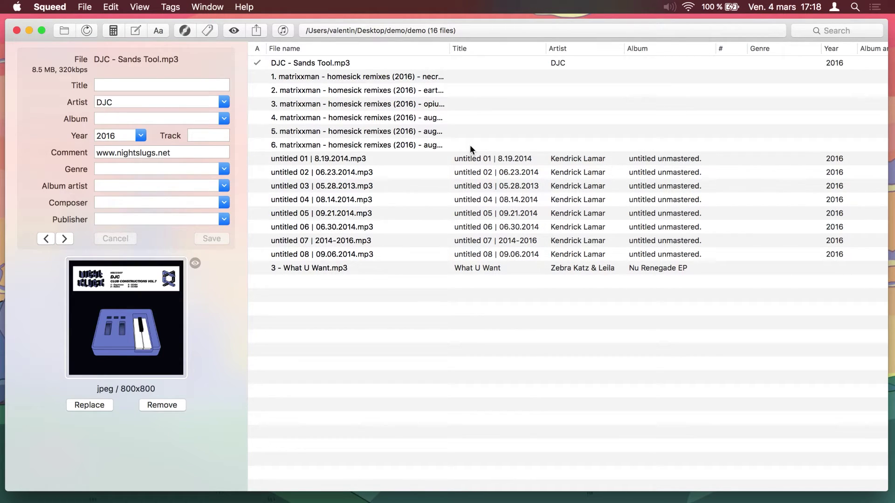
# - Select DJC - Sands Tool.mp3 and set its title to "Sands Tool"
pyautogui.click(323, 64)
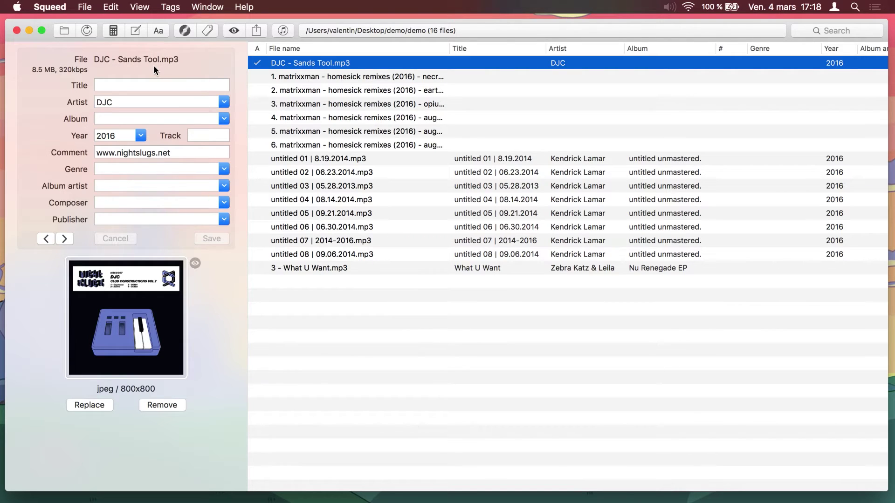
pyautogui.click(119, 84)
pyautogui.write('Sands Tool')
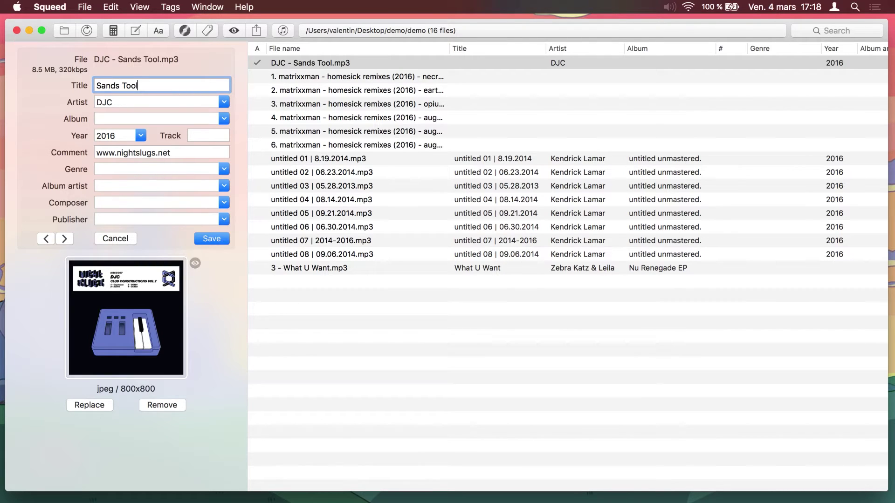
pyautogui.press('Tab')
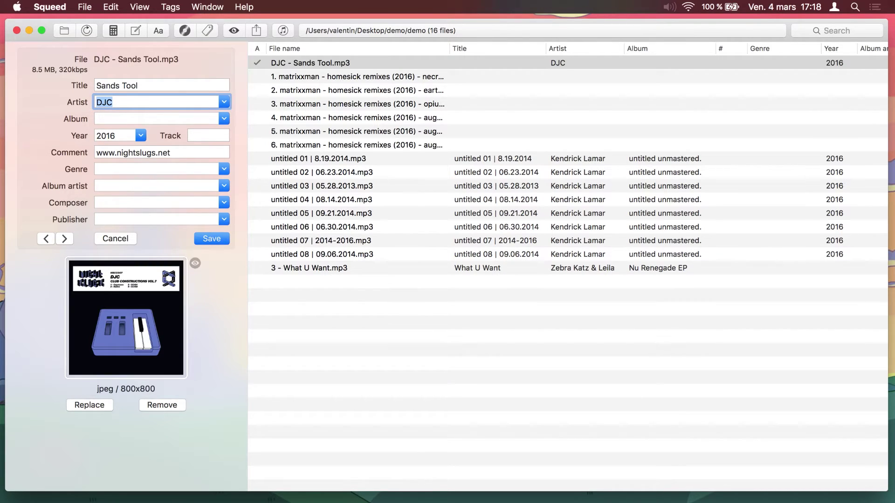
# - Set the selected file's album to "Free Download" and its track number to 01
pyautogui.press('Tab')
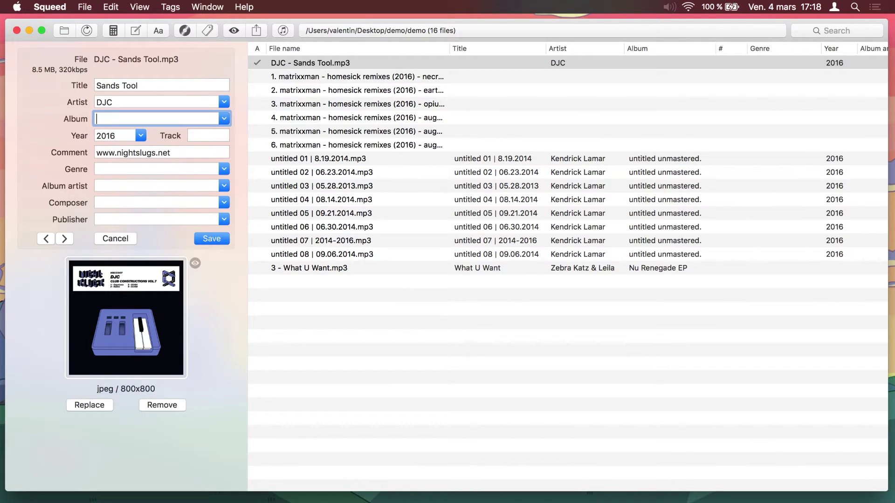
pyautogui.write('Free Download')
pyautogui.press('Tab')
pyautogui.press('Tab')
pyautogui.write('01')
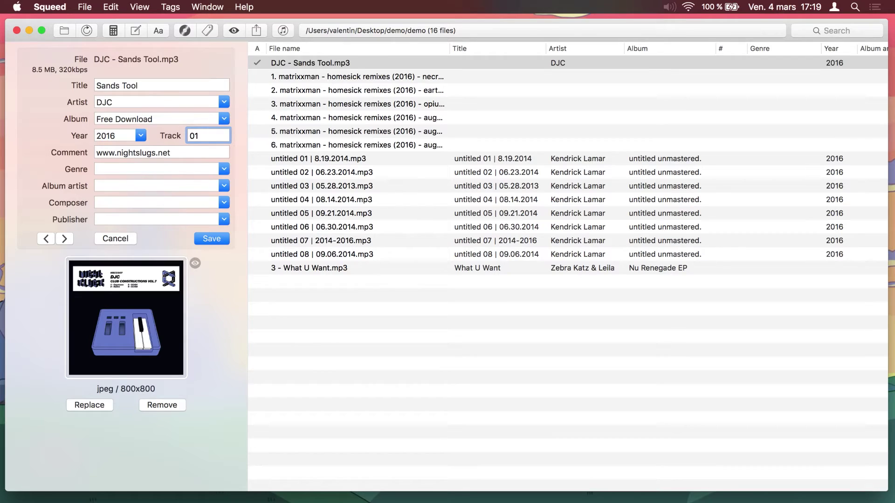
# - Clear the comment of the selected file and advance to its genre
pyautogui.press('Tab')
pyautogui.press('BackSpace')
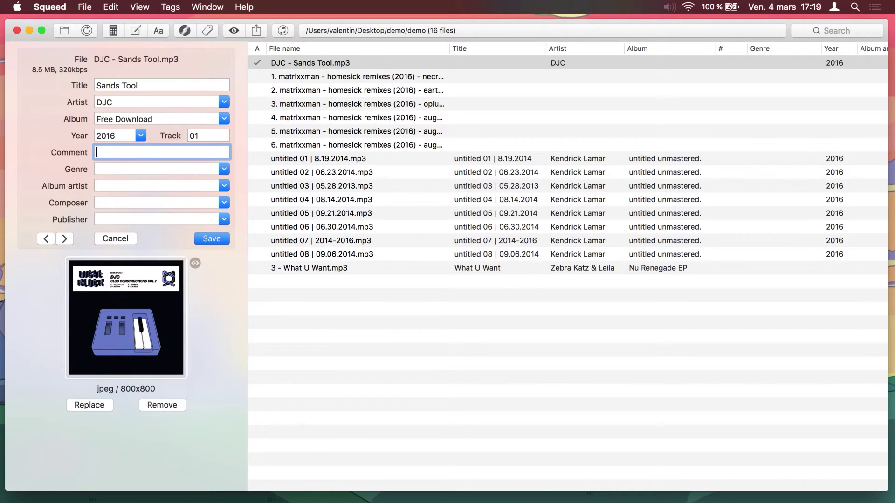
pyautogui.press('Tab')
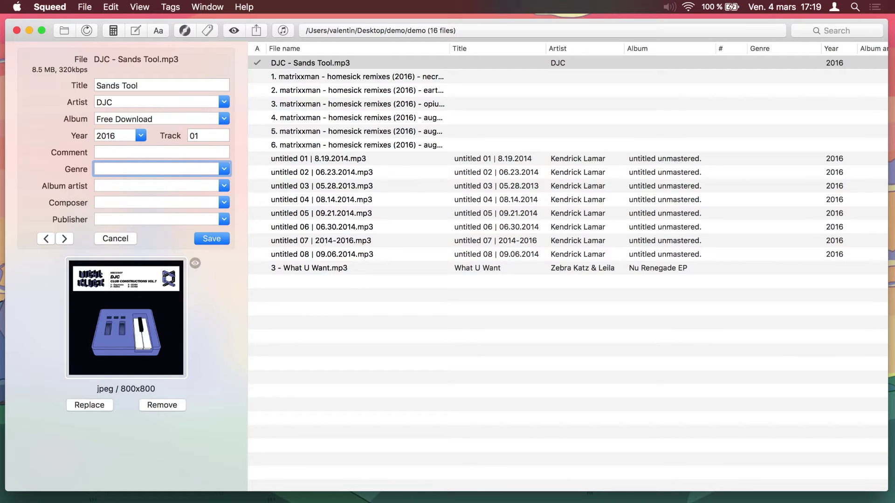
# - Preview the audio of DJC - Sands Tool.mp3, skip ahead in the track, and close the preview
pyautogui.click(234, 32)
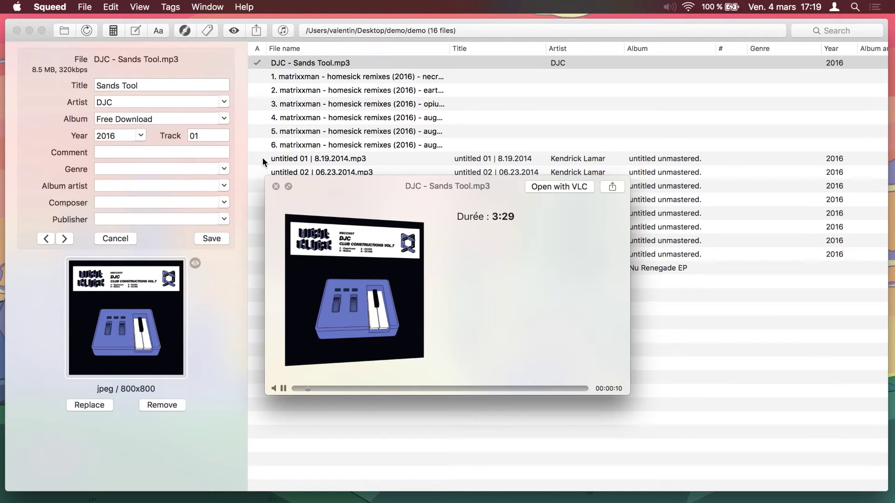
pyautogui.click(358, 390)
pyautogui.click(276, 186)
pyautogui.click(275, 186)
# - Enter the genre "Electronic/Bass" using autocomplete and trim it back to "Electronic/"
pyautogui.click(150, 169)
pyautogui.write('Electronic/Bass')
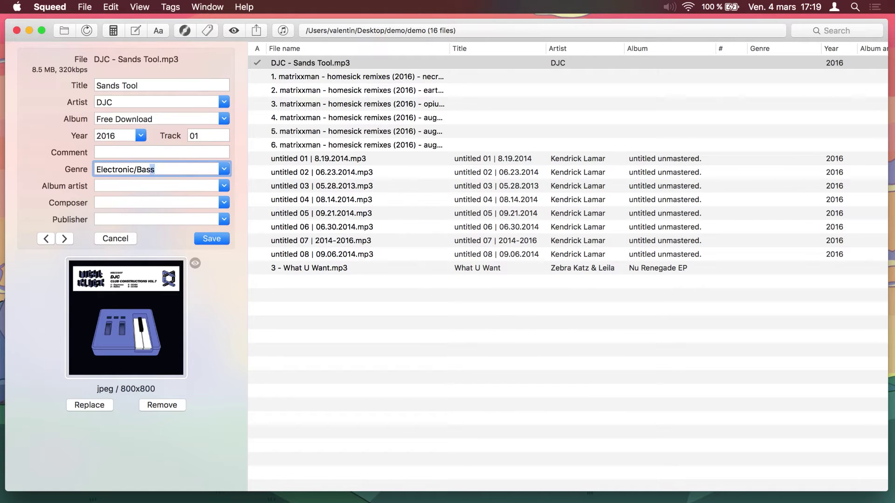
pyautogui.press('BackSpace')
pyautogui.press('BackSpace')
pyautogui.press('BackSpace')
pyautogui.press('BackSpace')
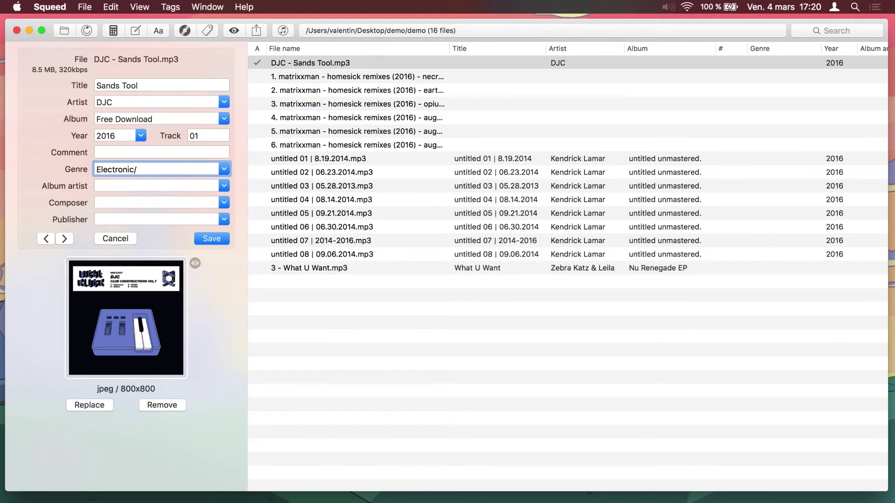
# - Update the iTunes artist and genre values in the preferences, keeping iTunes genres included in autocomplete
pyautogui.click(57, 10)
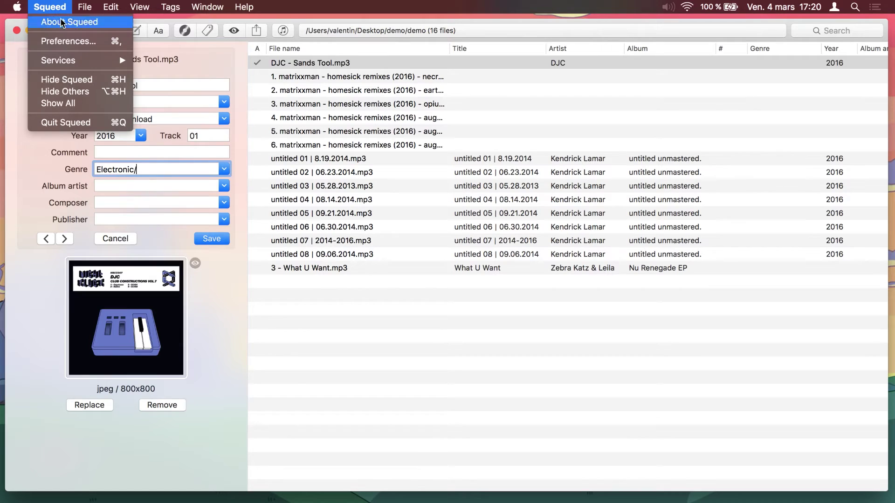
pyautogui.click(66, 42)
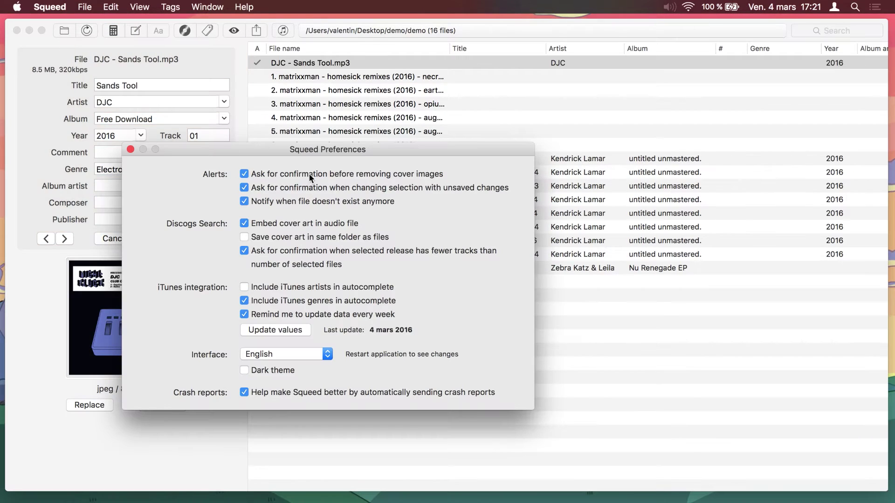
pyautogui.moveTo(298, 152); pyautogui.dragTo(405, 152)
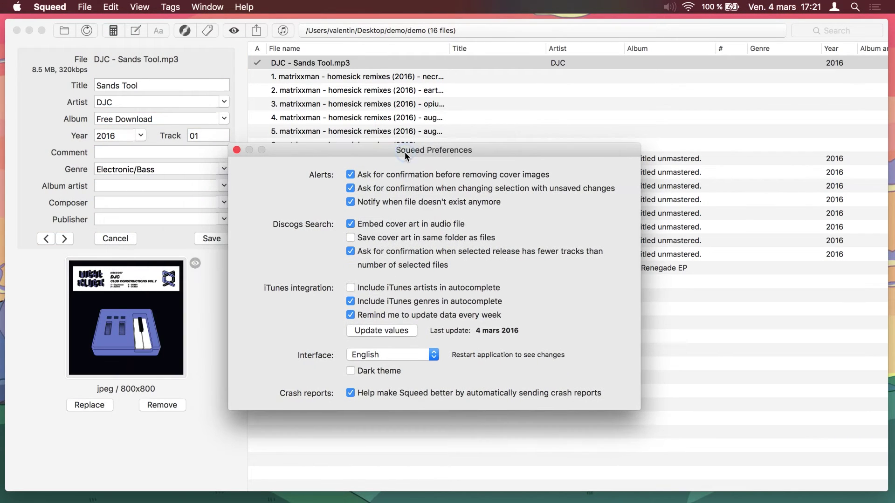
pyautogui.click(380, 329)
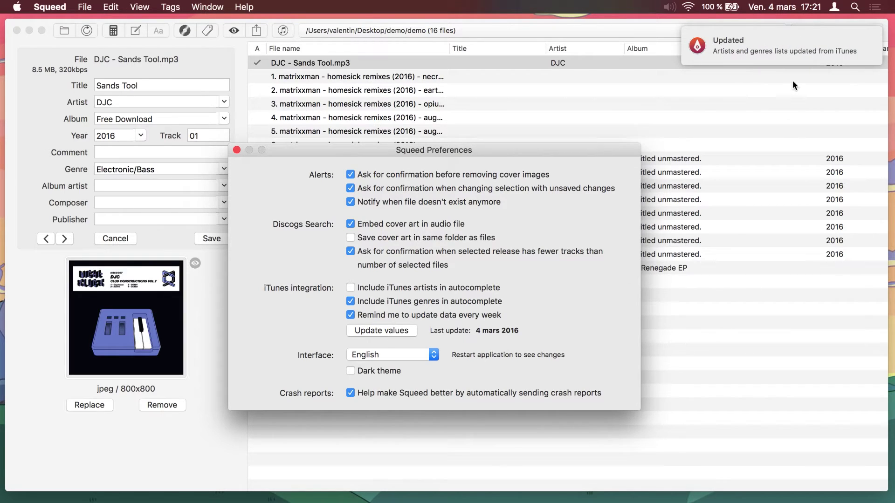
pyautogui.click(351, 302)
pyautogui.click(351, 302)
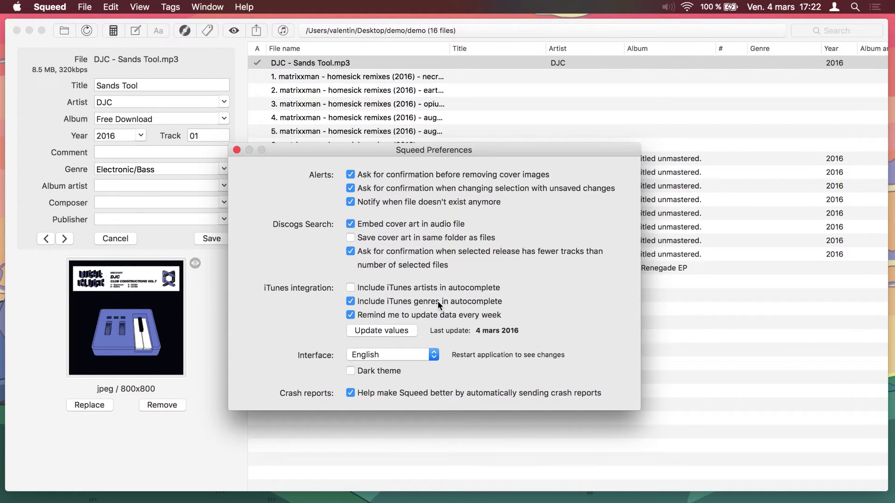
pyautogui.click(236, 150)
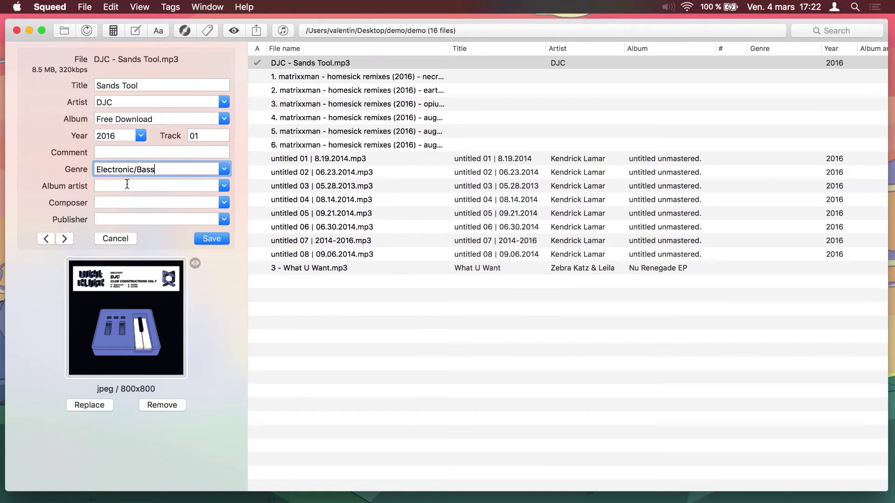
# - Enter the album artist "DJC", leave the composer empty, and advance to the publisher
pyautogui.click(122, 187)
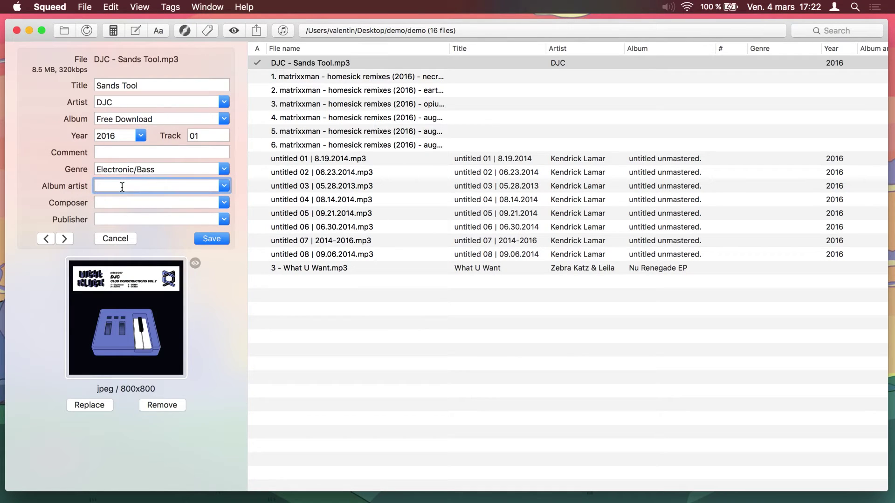
pyautogui.write('DJC')
pyautogui.press('Tab')
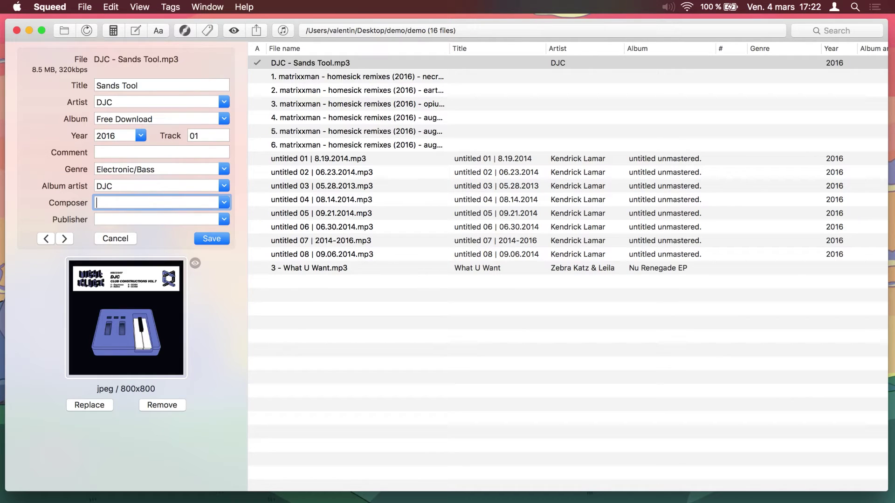
pyautogui.press('Tab')
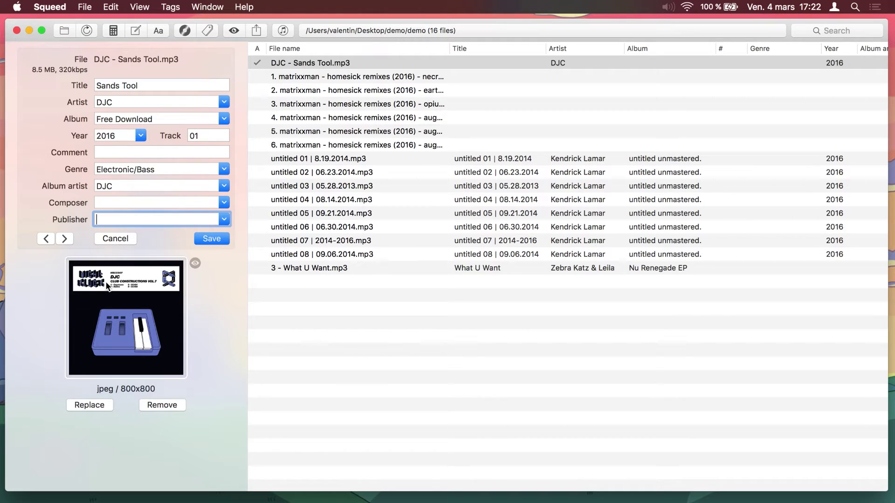
# - View the cover art at full size, set the publisher to "Night Slugs", and save the tags
pyautogui.click(196, 265)
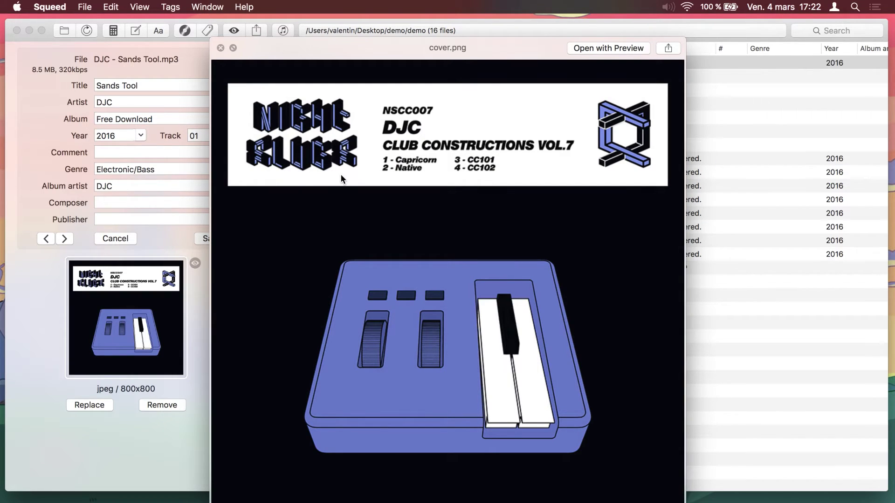
pyautogui.click(221, 48)
pyautogui.click(110, 223)
pyautogui.write('Night Slugs')
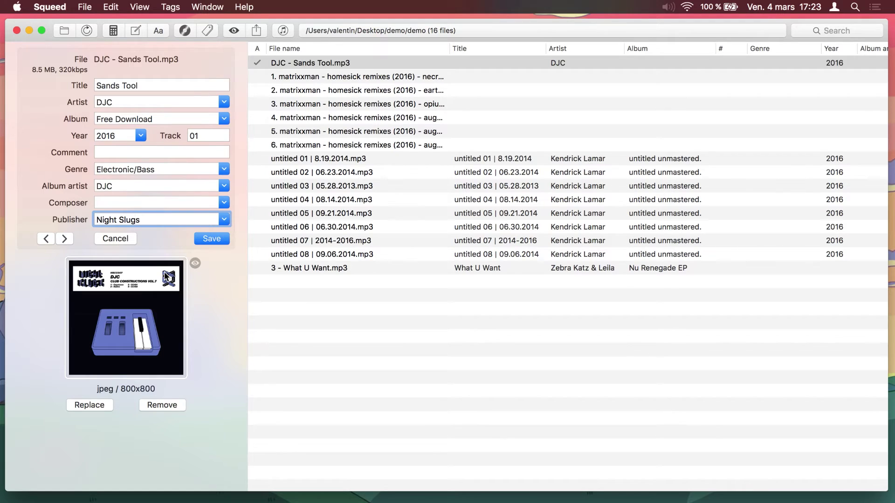
pyautogui.click(210, 241)
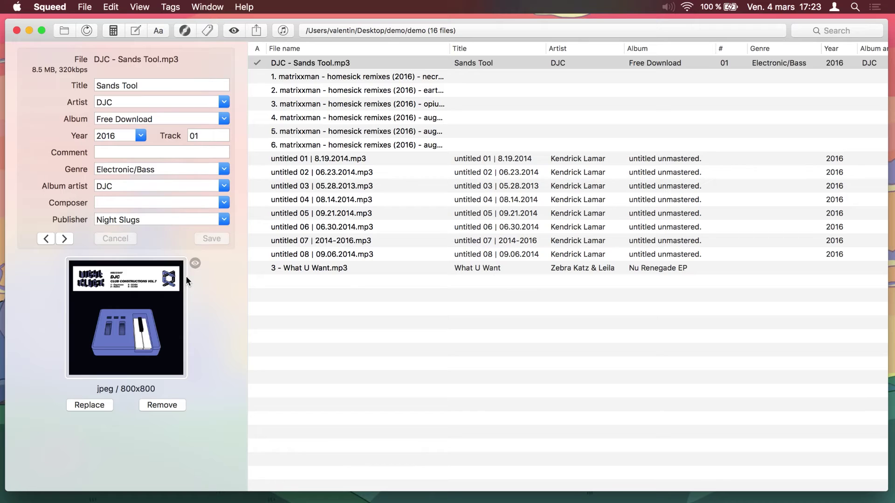
# - Start a tag-based rename of DJC - Sands Tool.mp3 with the format "%track% - %artist% - %album%"
pyautogui.click(134, 31)
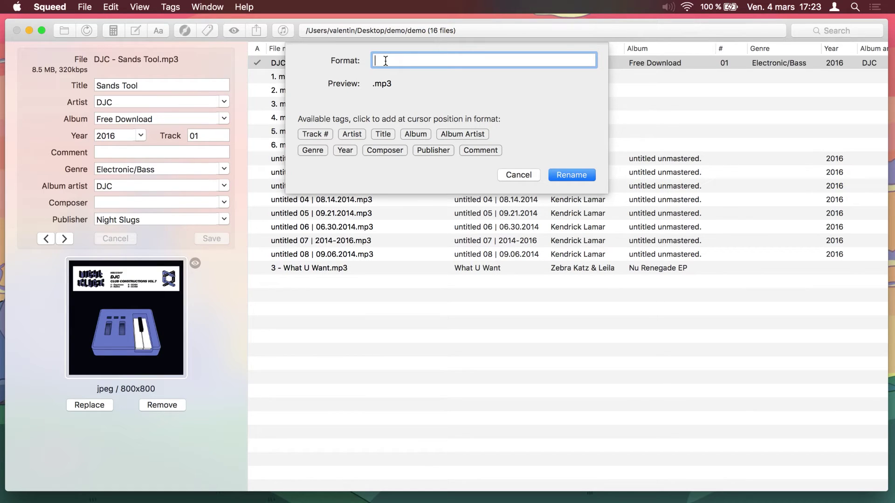
pyautogui.click(315, 134)
pyautogui.write('-')
pyautogui.click(351, 136)
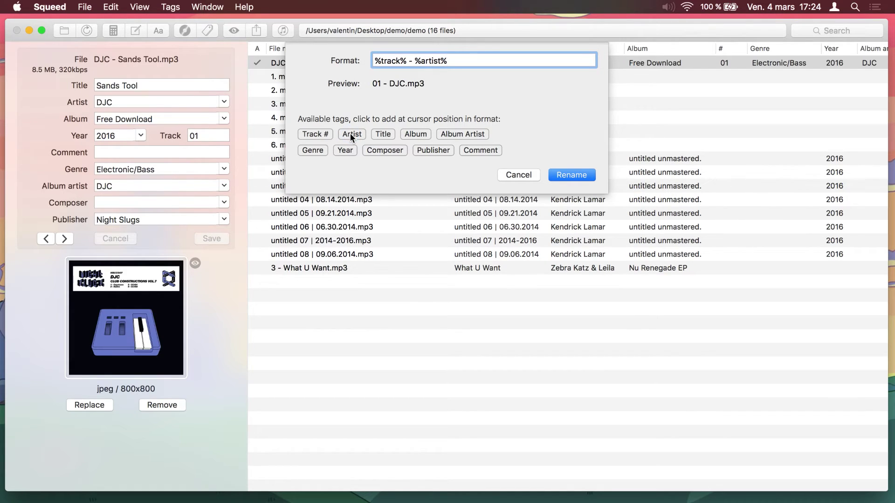
pyautogui.write('-')
pyautogui.click(411, 135)
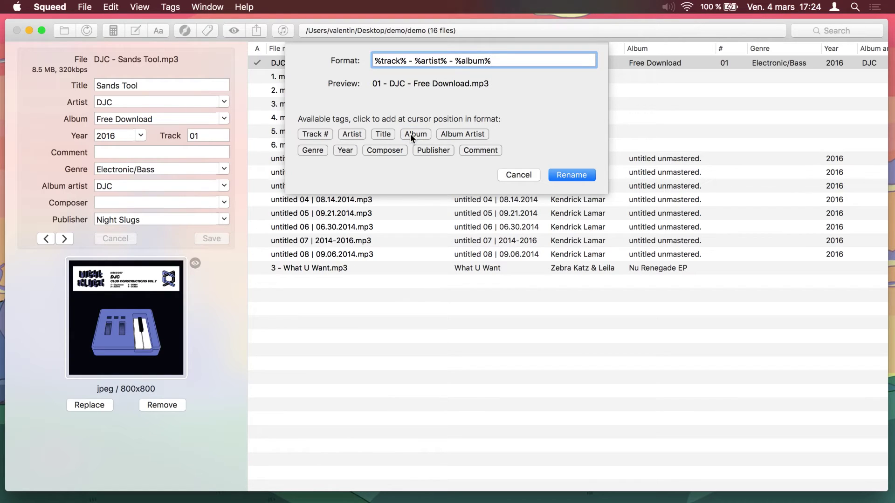
# - Extend the rename format with " [%year%] - %title%" and rename the file
pyautogui.write('(')
pyautogui.press('BackSpace')
pyautogui.write('[')
pyautogui.click(344, 150)
pyautogui.write('] -')
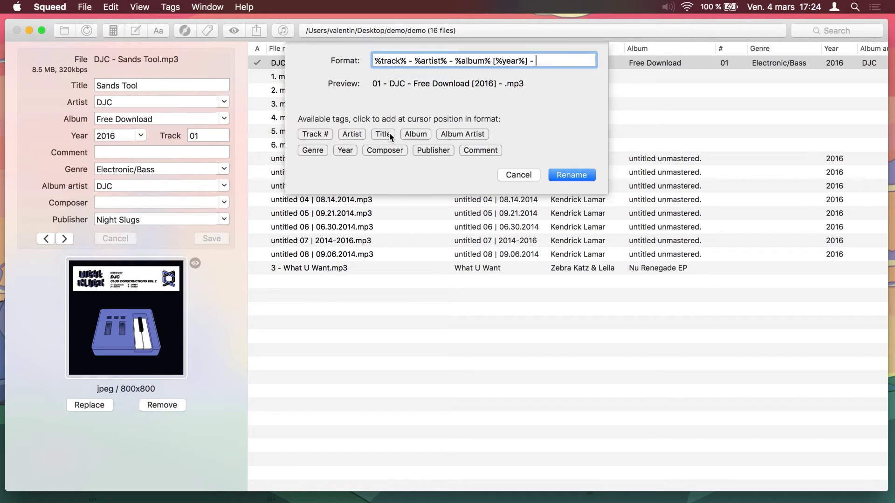
pyautogui.click(390, 133)
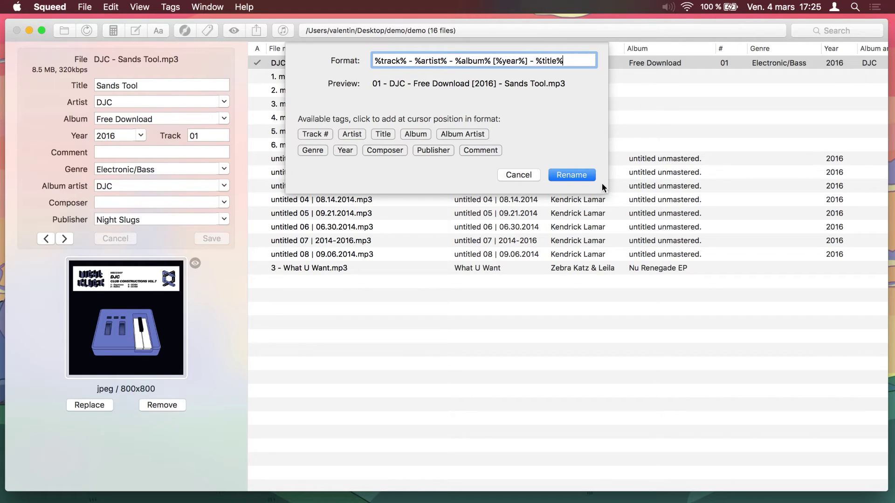
pyautogui.click(571, 175)
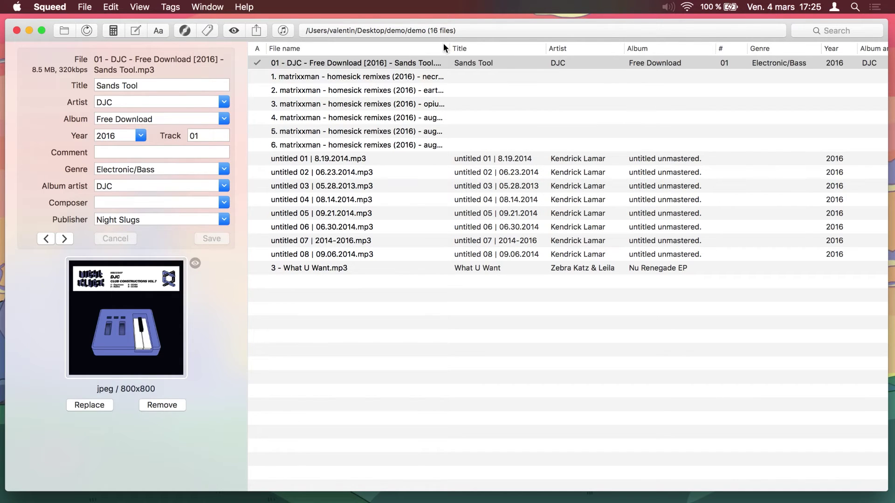
# - Widen the File name column and select the six matrixxman homesick remixes files
pyautogui.moveTo(449, 48); pyautogui.dragTo(509, 49)
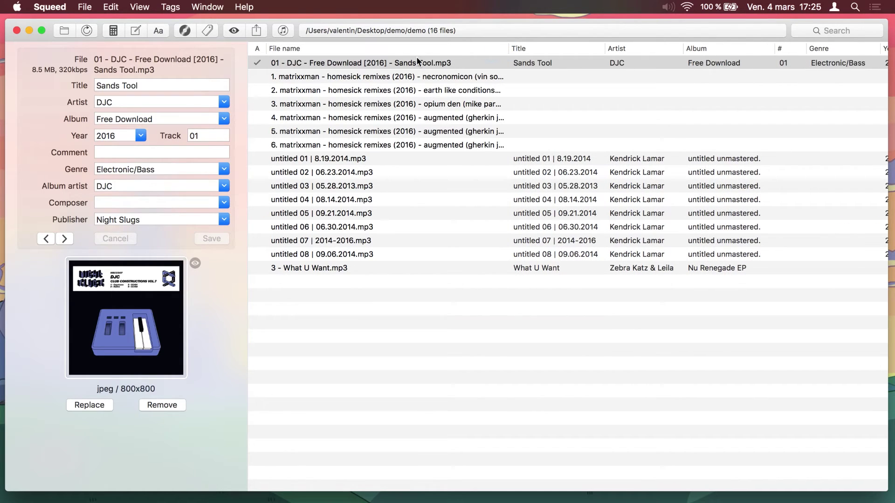
pyautogui.click(302, 62)
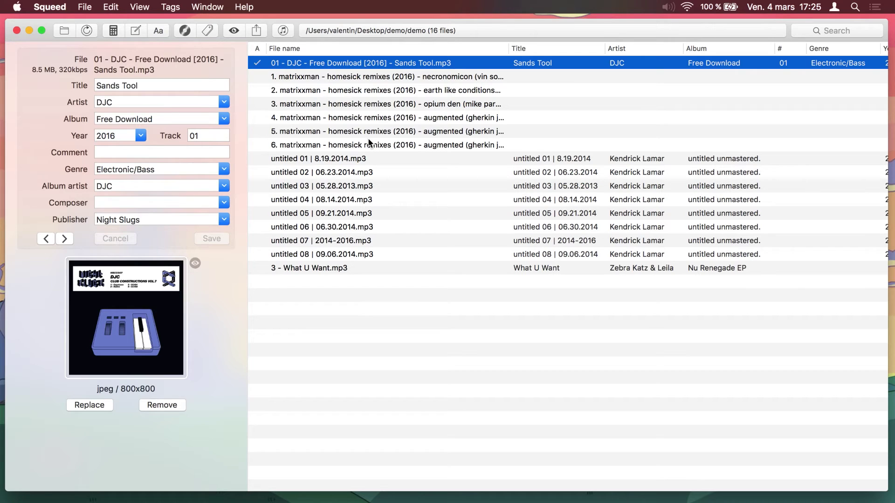
pyautogui.click(354, 77)
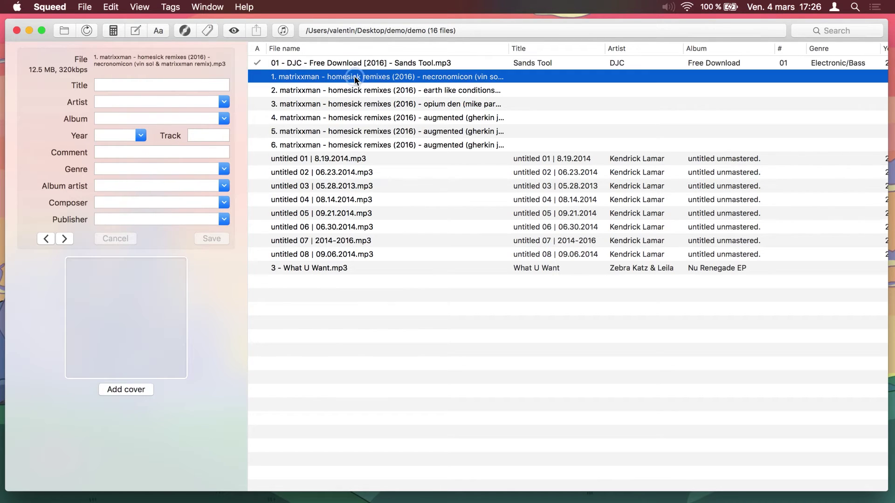
pyautogui.keyDown('shift'); pyautogui.click(353, 145); pyautogui.keyUp('shift')
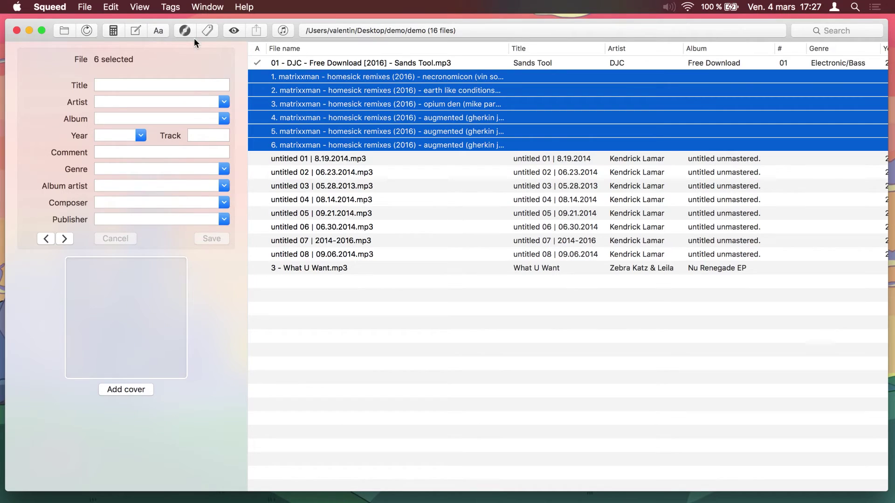
# - Start extracting tags from the six file names, replacing the stored format with "%track%. %artist%"
pyautogui.click(207, 29)
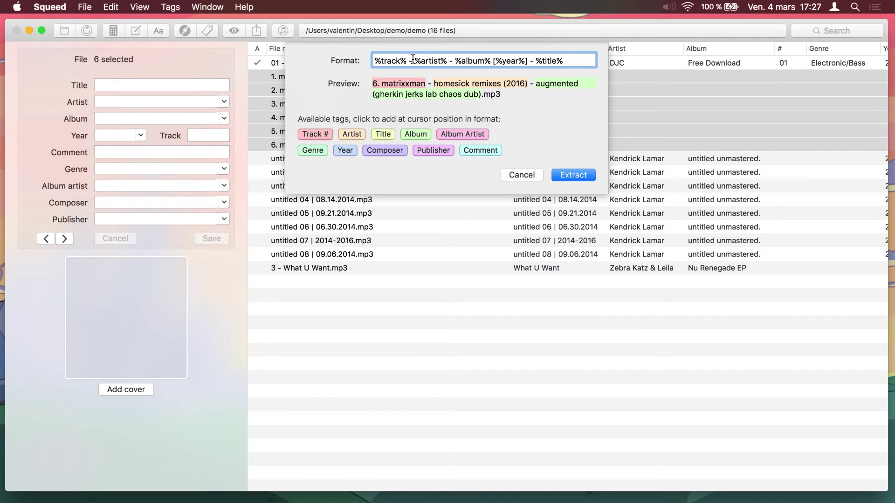
pyautogui.moveTo(581, 61); pyautogui.dragTo(369, 63)
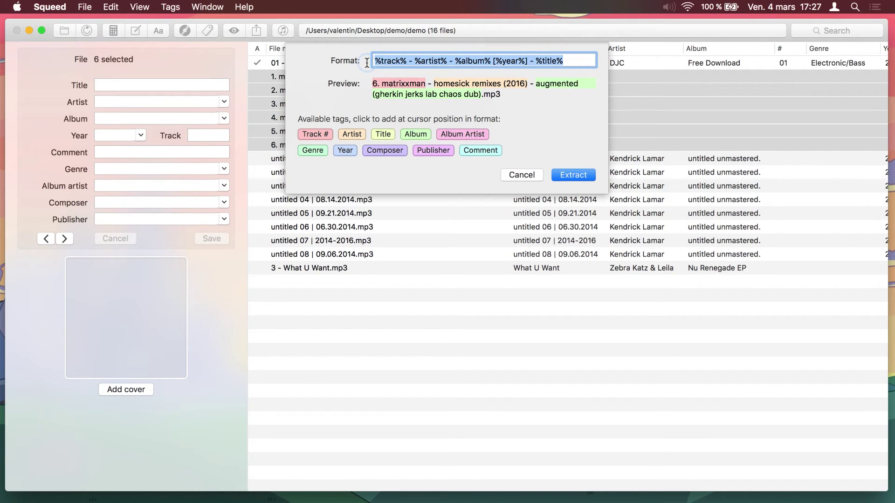
pyautogui.press('BackSpace')
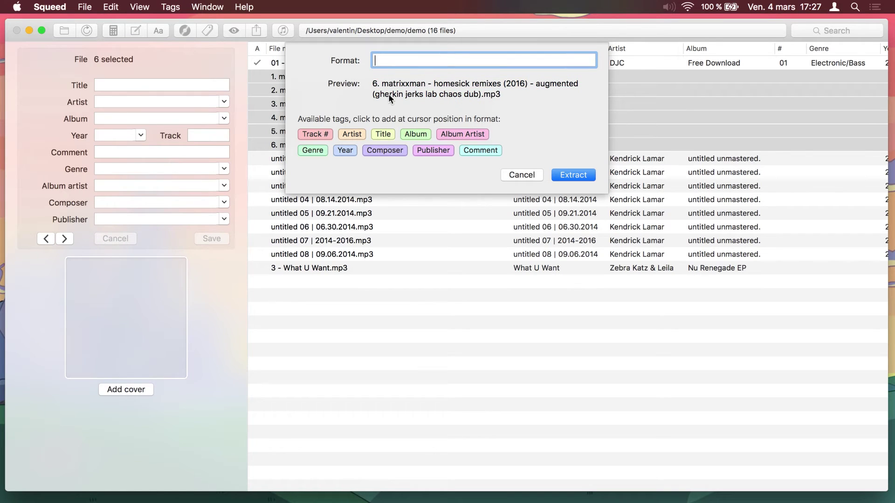
pyautogui.click(317, 133)
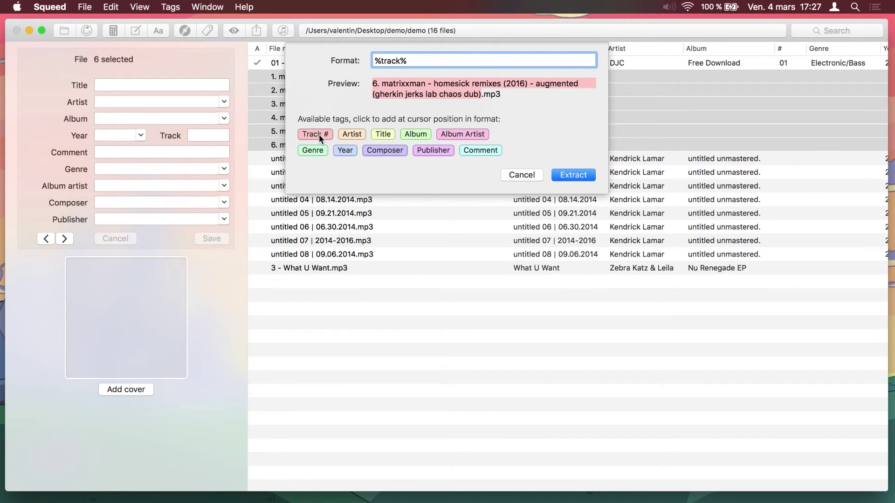
pyautogui.write('.')
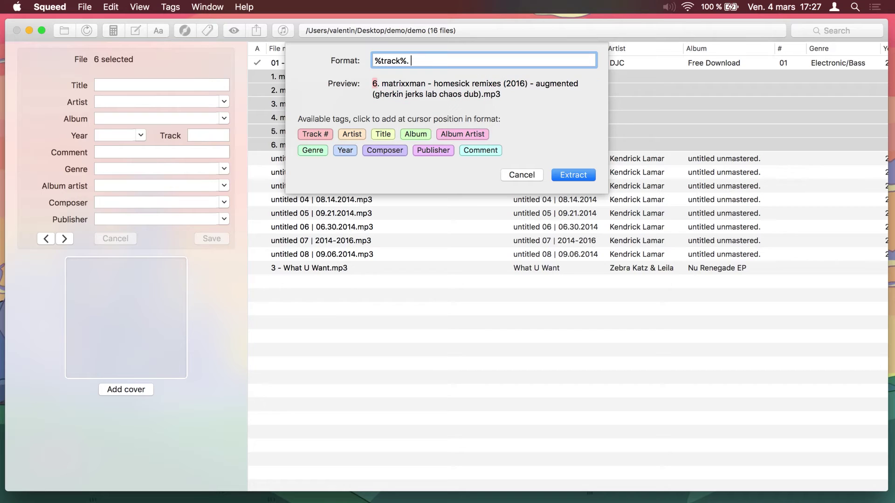
pyautogui.click(345, 135)
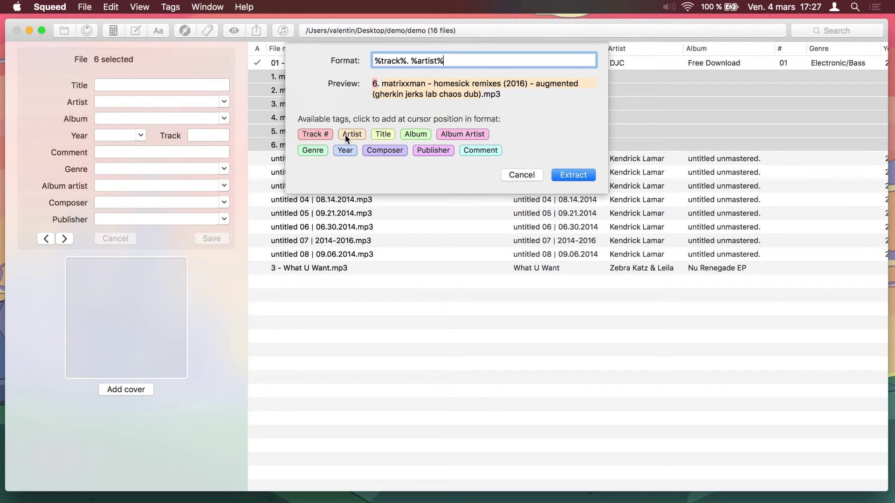
# - Complete the extraction format with " - %album% (%year%) - %title%" and extract the tags
pyautogui.write('-')
pyautogui.click(407, 134)
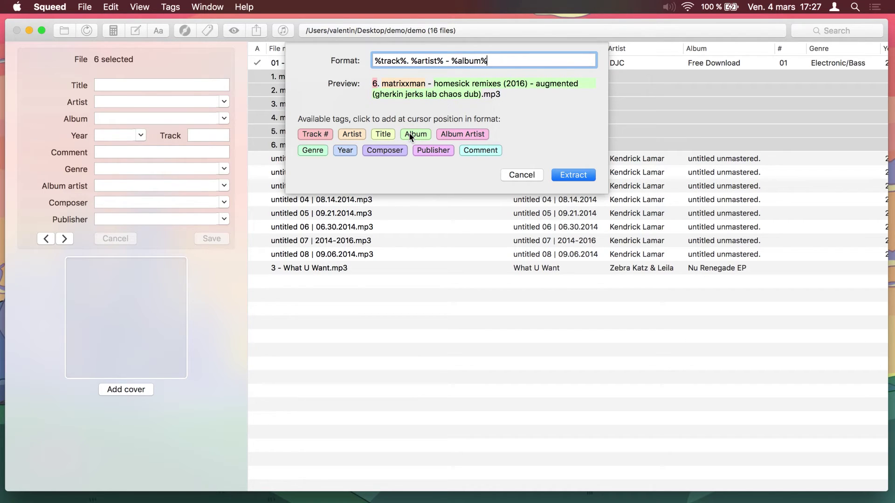
pyautogui.write('(')
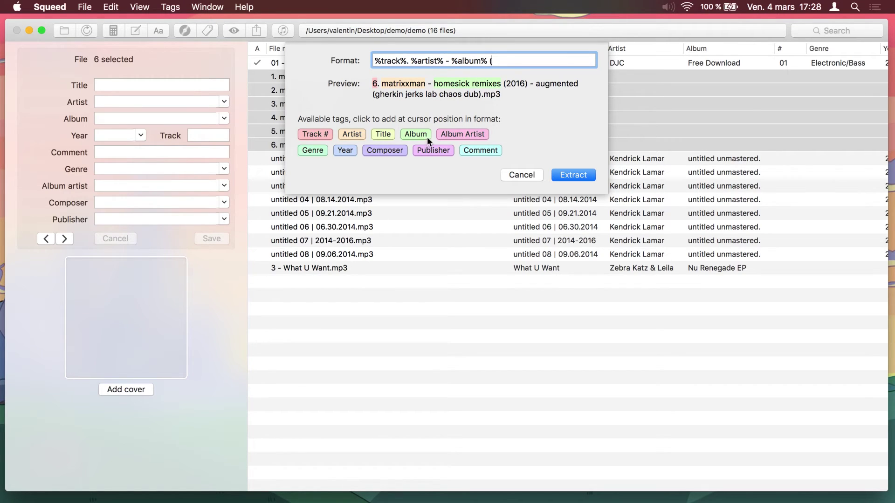
pyautogui.click(346, 151)
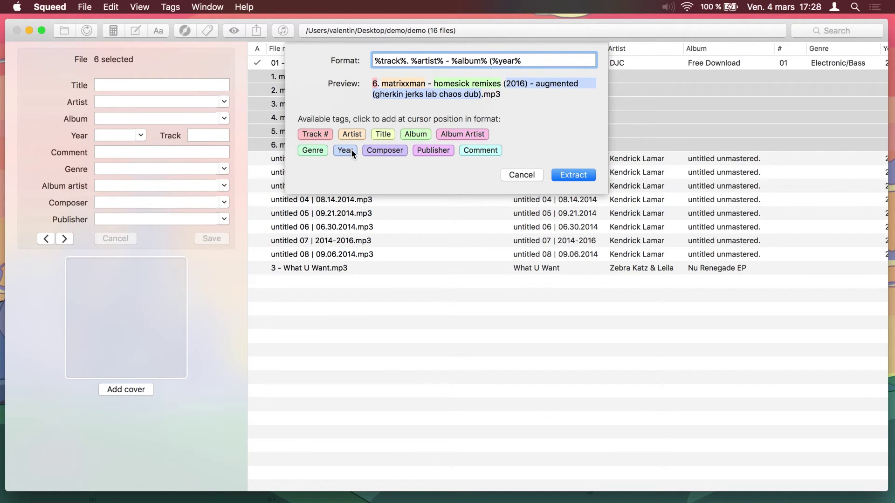
pyautogui.write(') -')
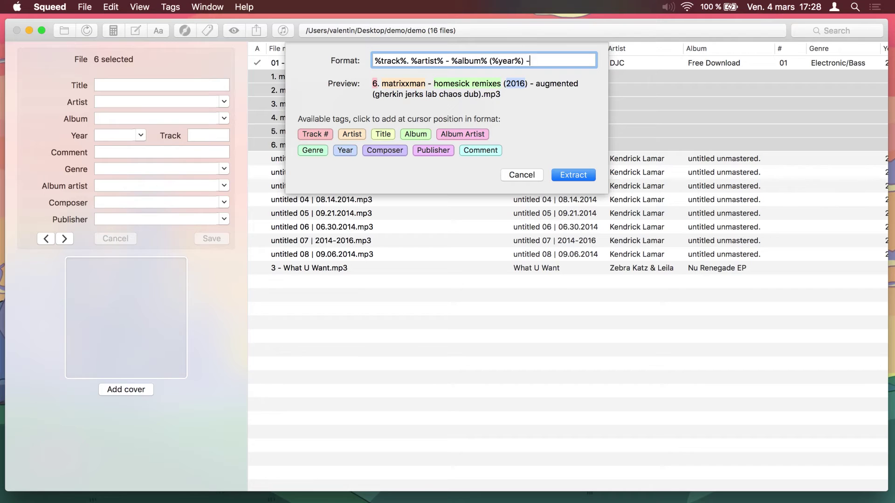
pyautogui.click(383, 135)
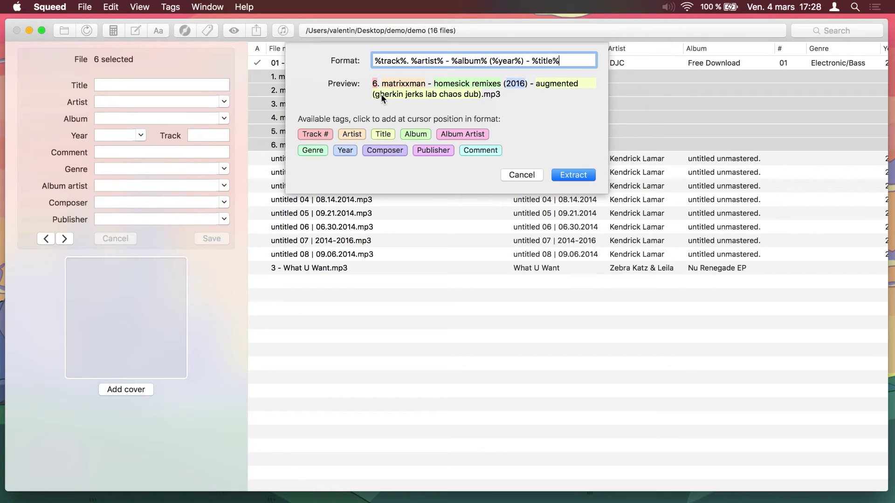
pyautogui.click(566, 174)
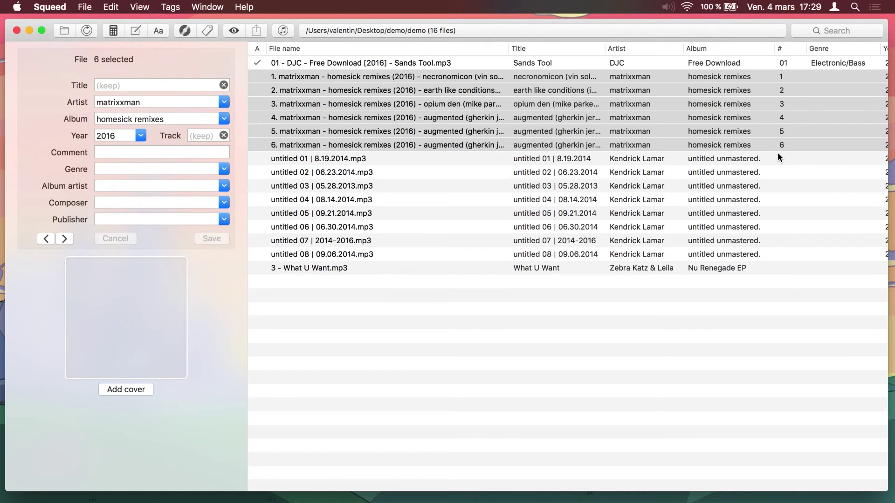
# - Number the six selected tracks starting at 1, with a leading zero below 10
pyautogui.click(114, 30)
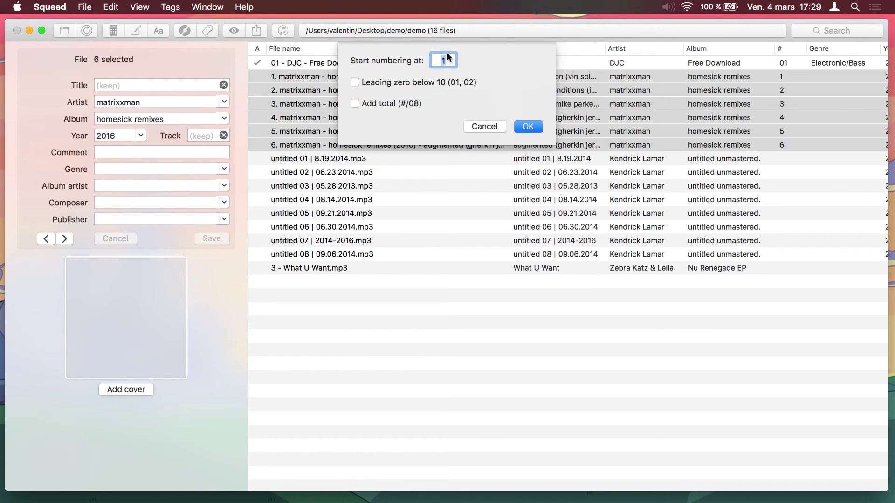
pyautogui.click(354, 82)
pyautogui.click(529, 127)
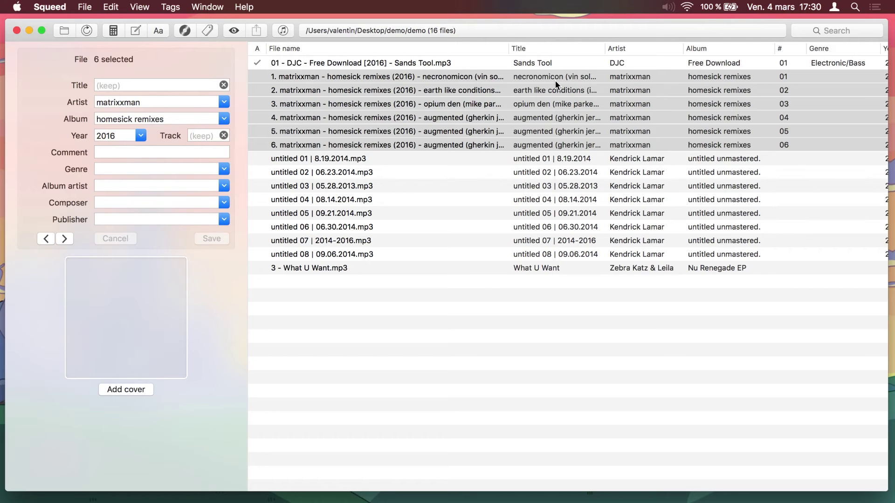
# - Capitalize all text tags of the six selected files in Title Case and widen the Title column
pyautogui.click(154, 29)
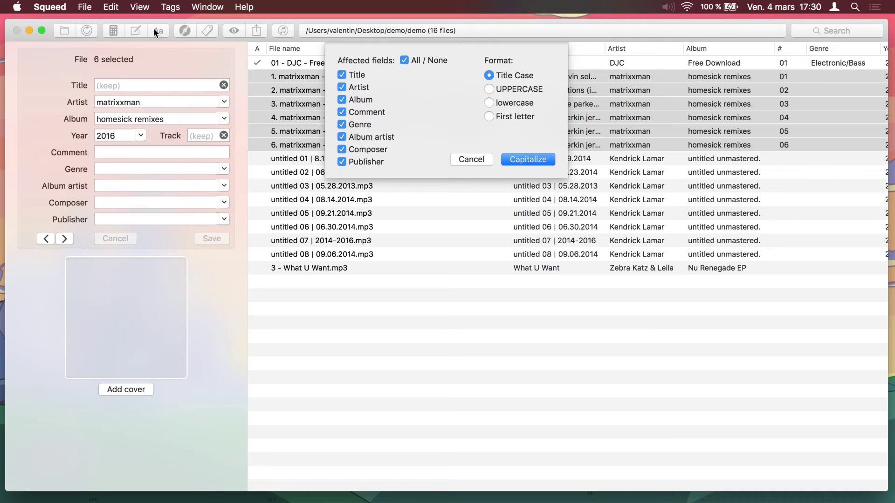
pyautogui.click(403, 62)
pyautogui.click(488, 75)
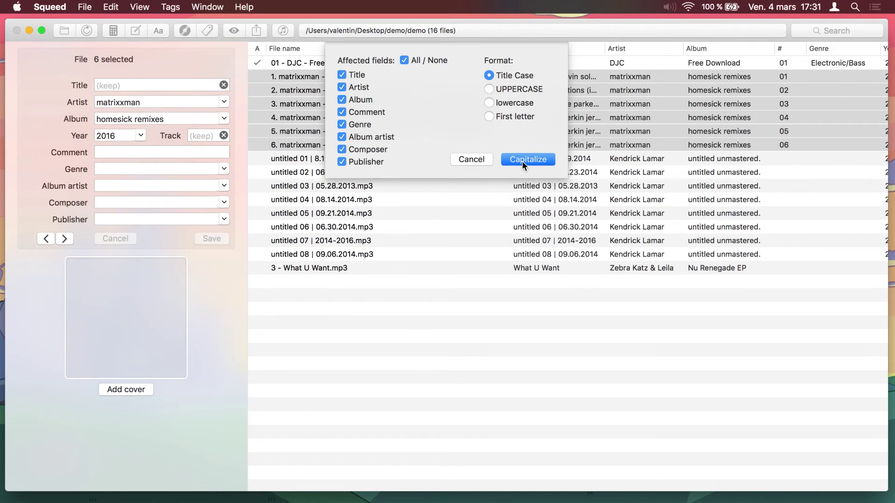
pyautogui.click(522, 160)
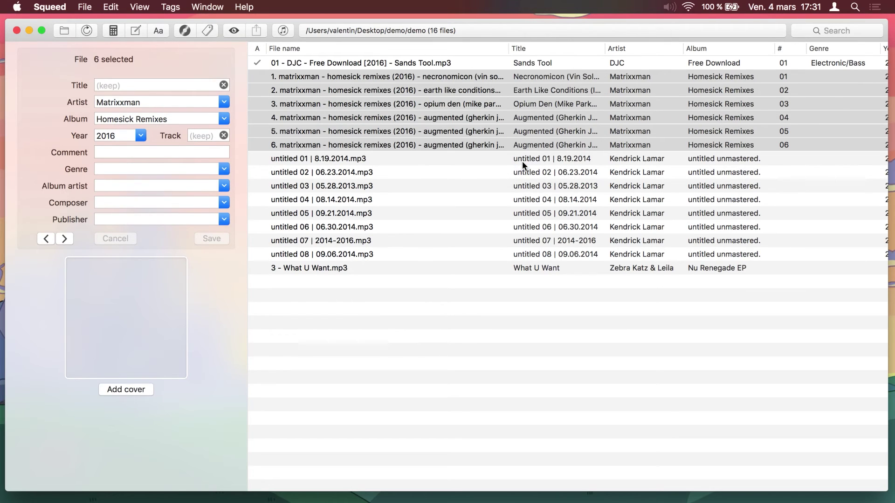
pyautogui.moveTo(605, 49); pyautogui.dragTo(657, 49)
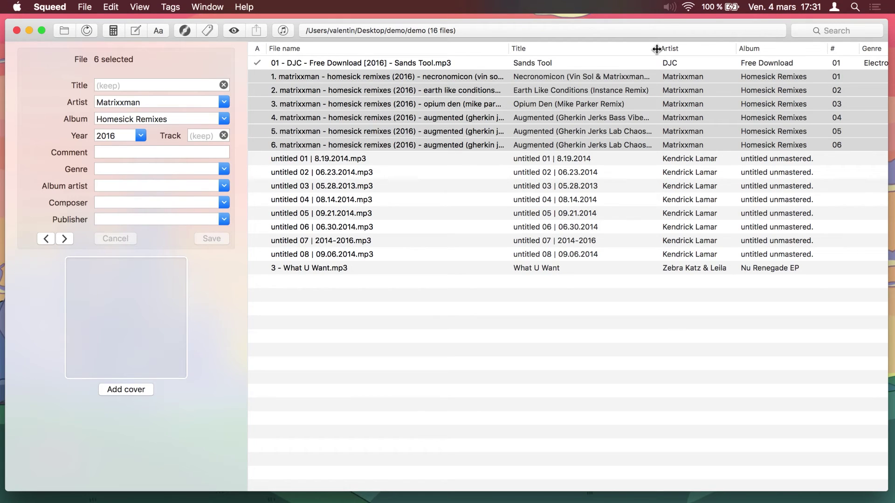
# - Set the genre of the six selected files to "Electronic/Techno" and the album artist to "Matrixxman"
pyautogui.click(139, 168)
pyautogui.write('Electronic/T')
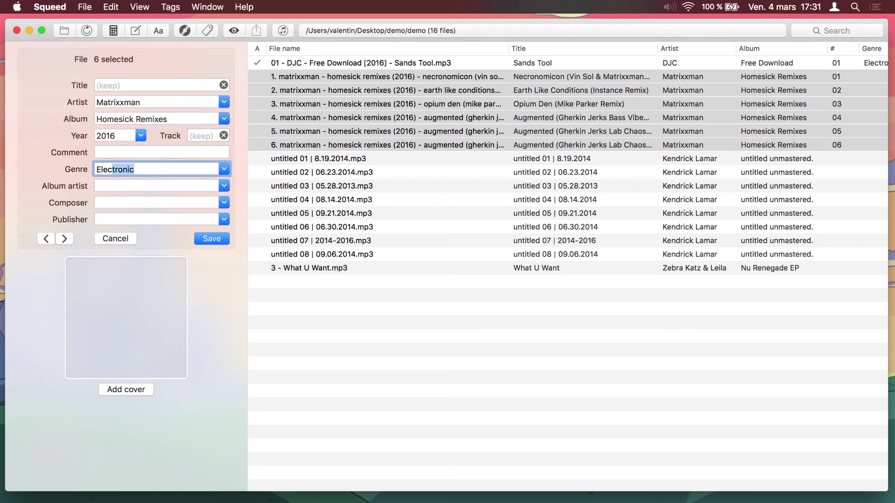
pyautogui.write('echno')
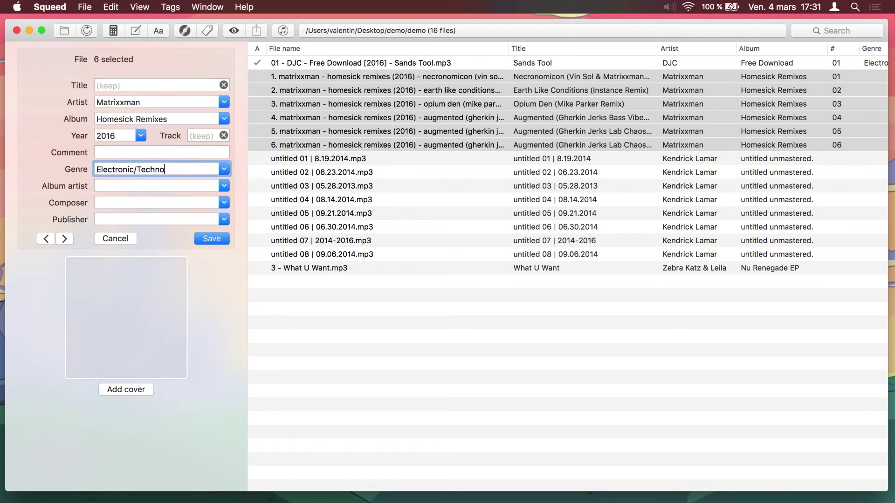
pyautogui.press('Tab')
pyautogui.write('Matrixxman')
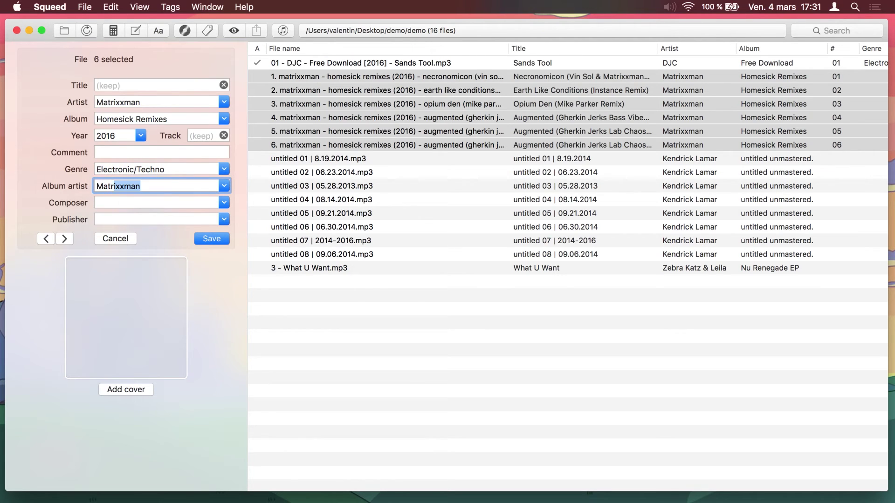
pyautogui.press('Tab')
pyautogui.press('Tab')
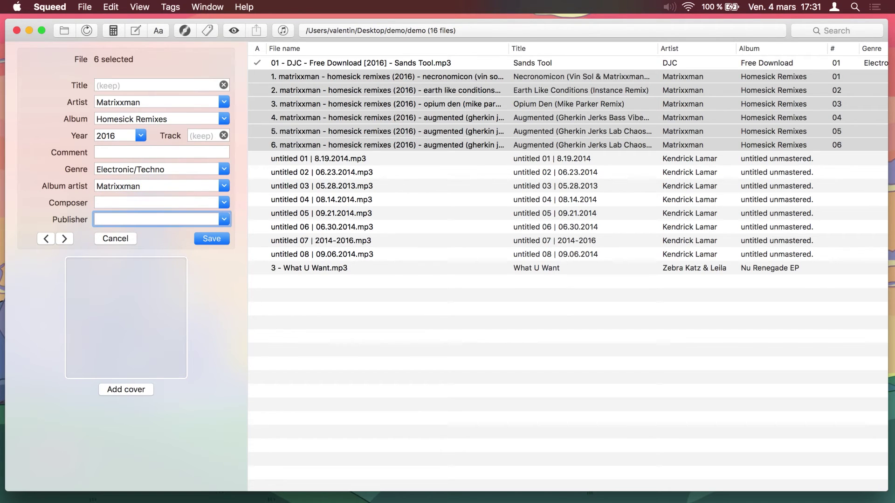
# - Add Artwork.jpg from the SPC134_PressPackage folder as the cover of the six selected files
pyautogui.click(133, 390)
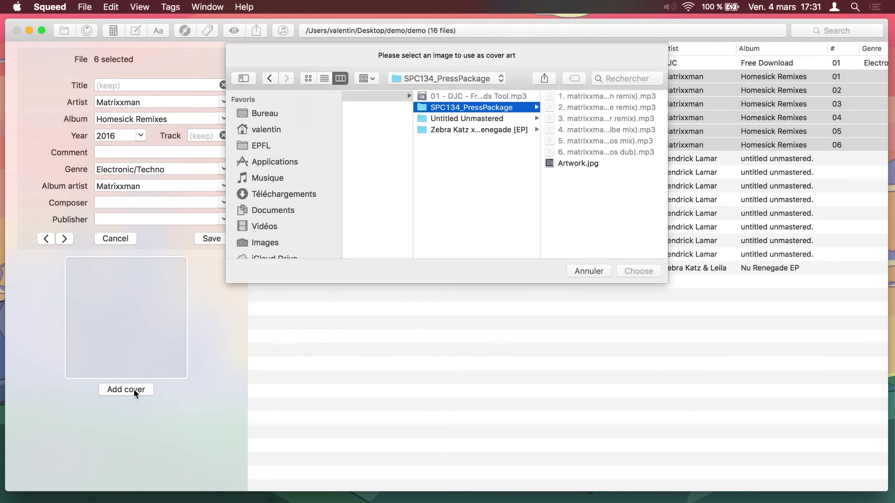
pyautogui.click(578, 164)
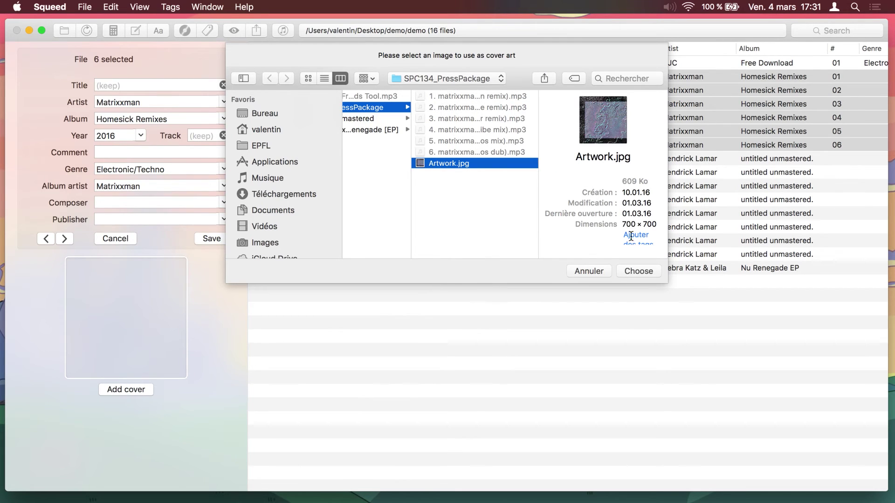
pyautogui.click(634, 270)
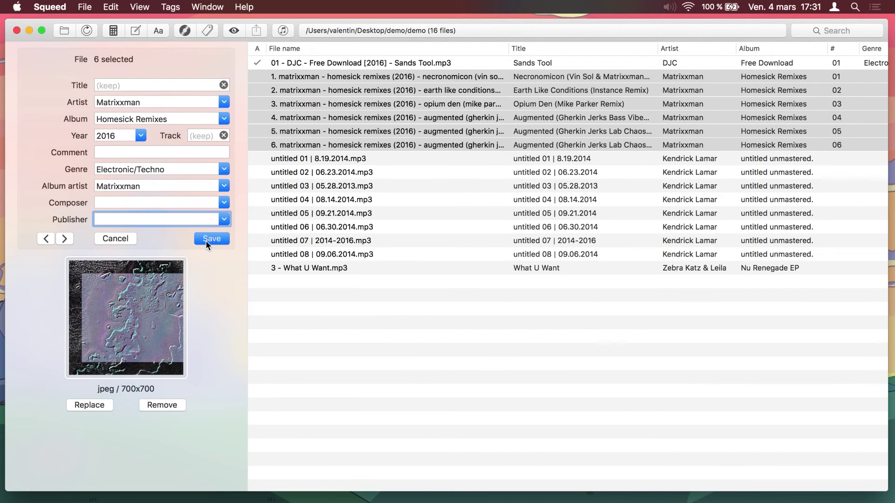
# - Save the edited tags and rename the six files with the format "%track%. %artist% - %album% (%year%) - %title%"
pyautogui.click(207, 239)
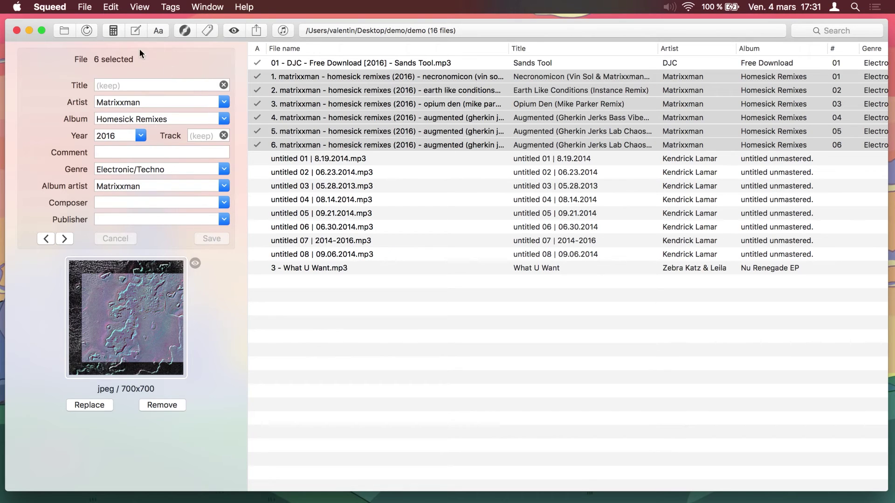
pyautogui.click(131, 32)
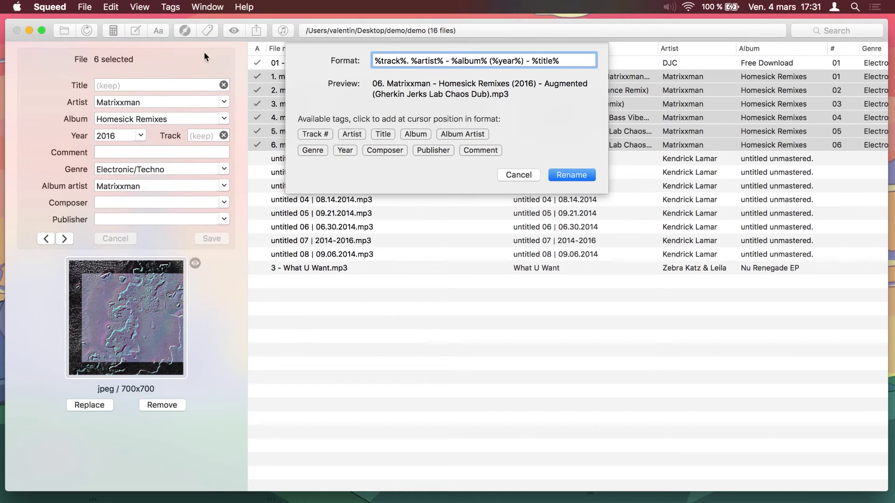
pyautogui.click(571, 176)
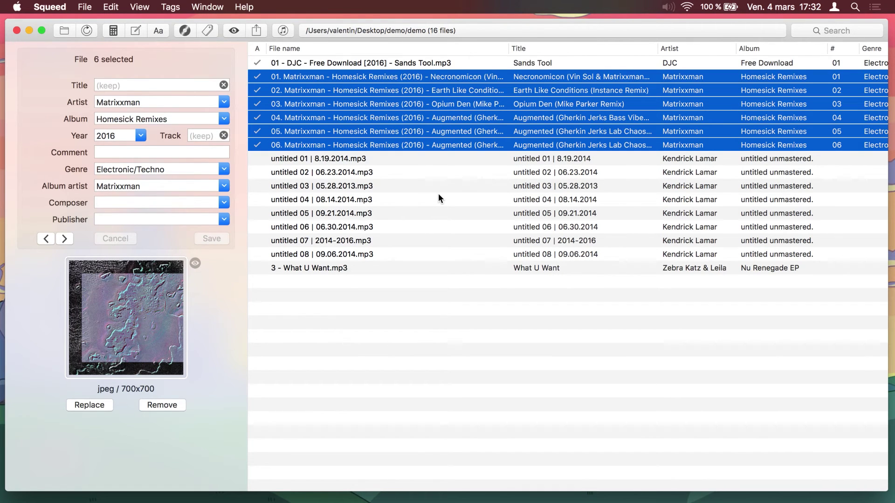
# - Filter the file list by "kendrick" and select all matching files
pyautogui.click(834, 31)
pyautogui.write('kendrick')
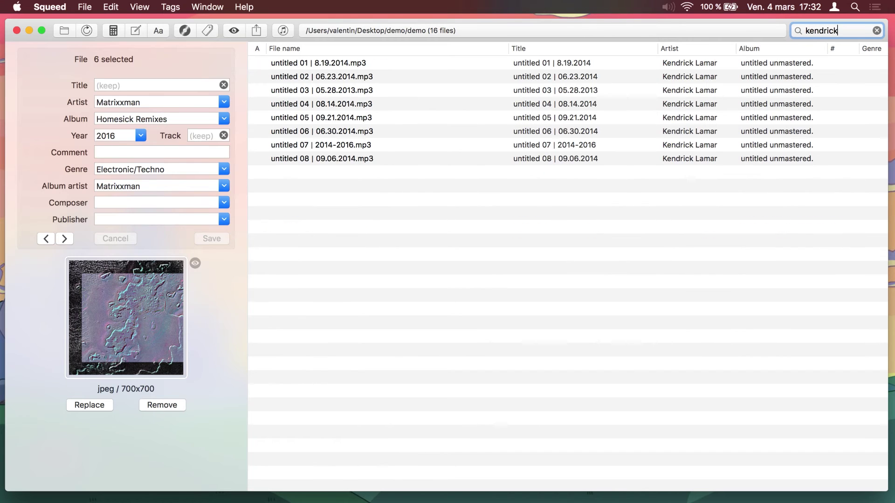
pyautogui.press('Return')
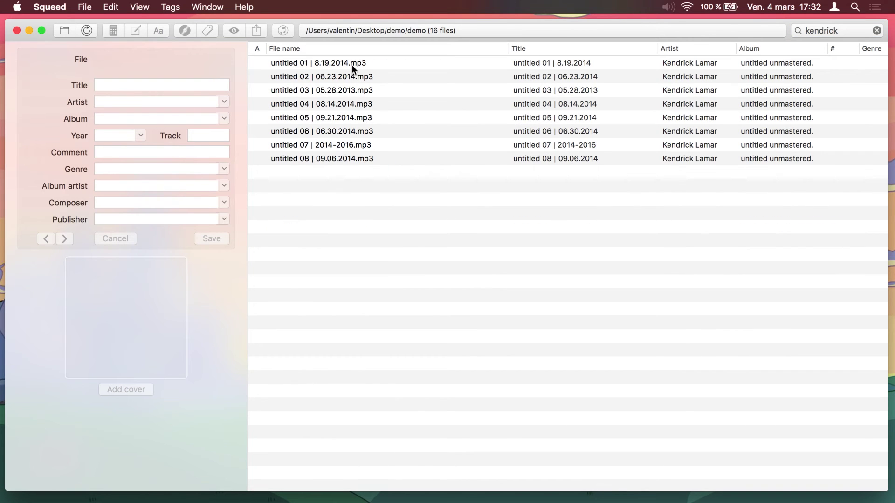
pyautogui.click(113, 9)
pyautogui.click(124, 98)
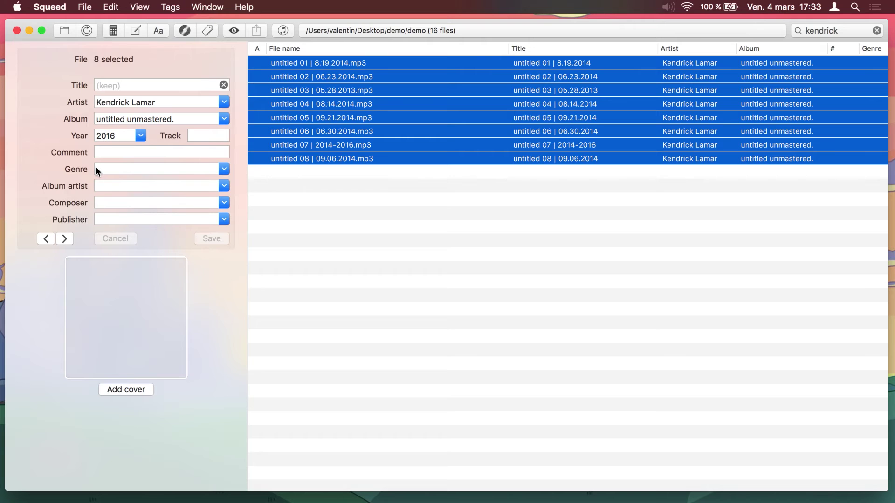
# - Search Discogs for the selected Kendrick Lamar album, view the matching release's web page in Chrome and close it
pyautogui.click(185, 30)
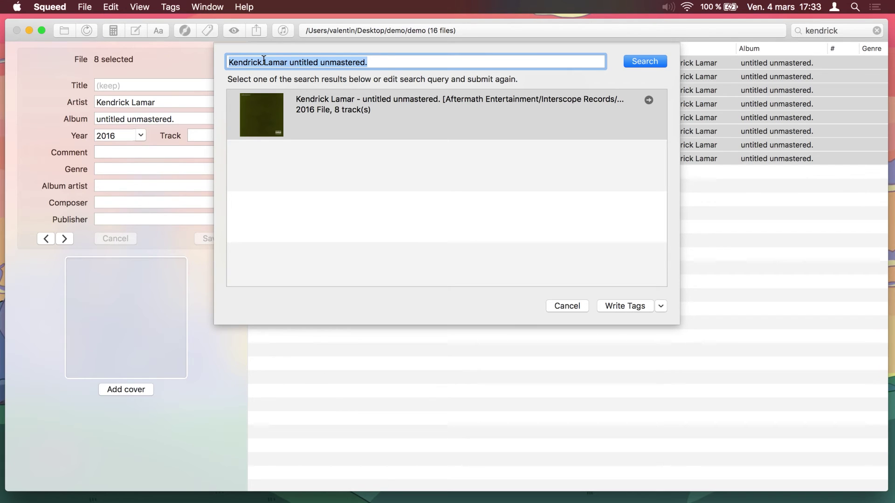
pyautogui.click(325, 106)
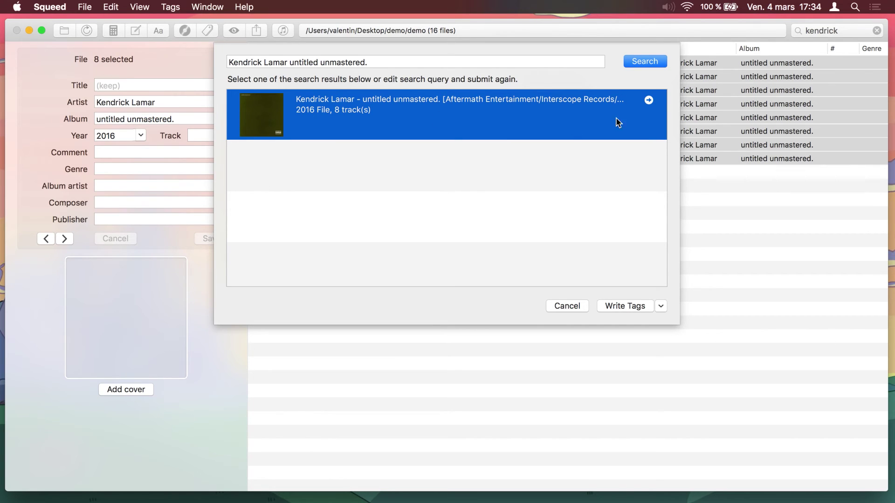
pyautogui.click(649, 100)
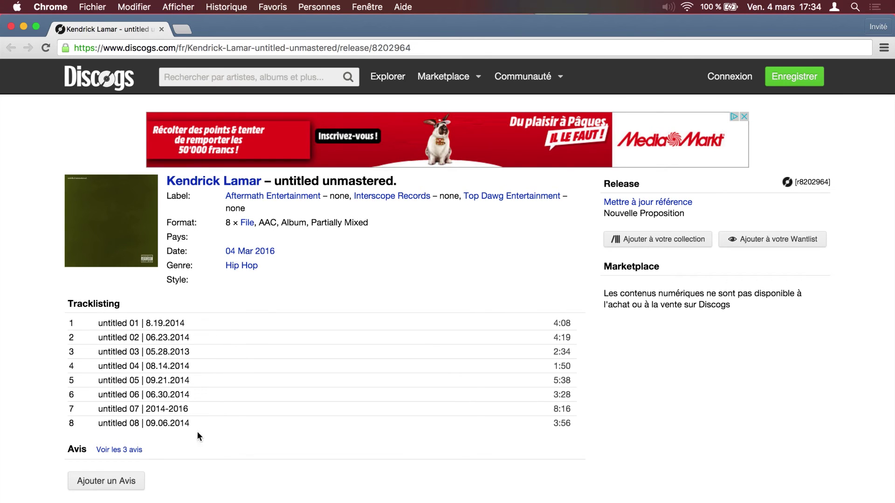
pyautogui.click(161, 29)
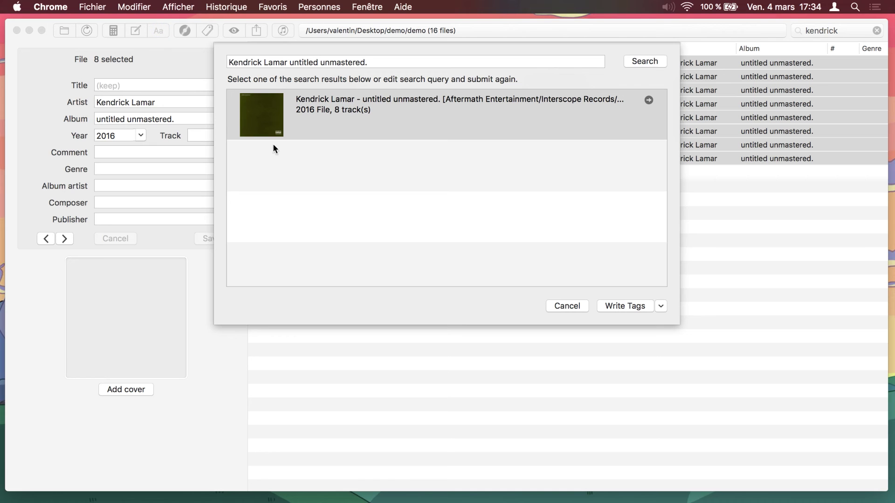
# - Write the tags of the "untitled unmastered." release to the selected files, enabling every tag except the catalogue number
pyautogui.click(371, 110)
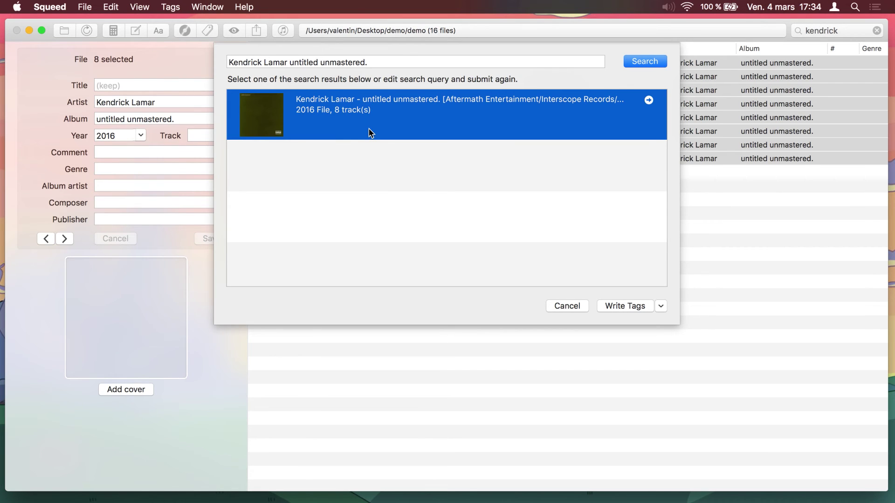
pyautogui.click(661, 306)
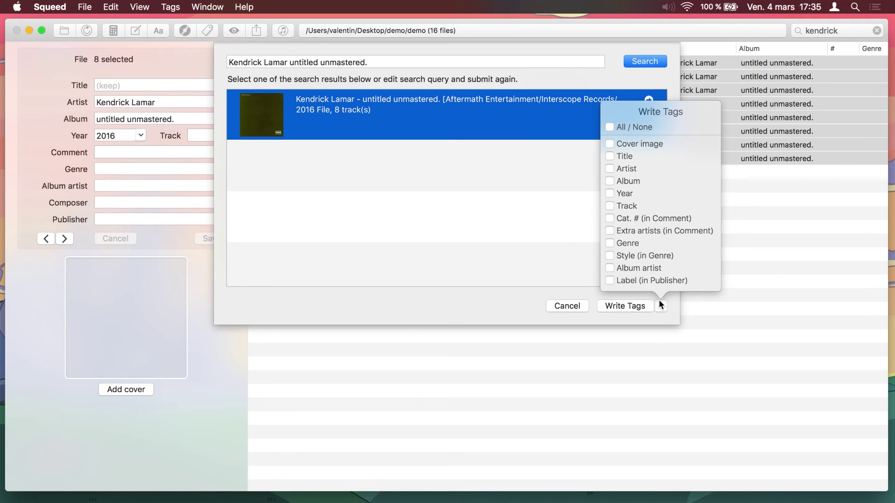
pyautogui.click(606, 125)
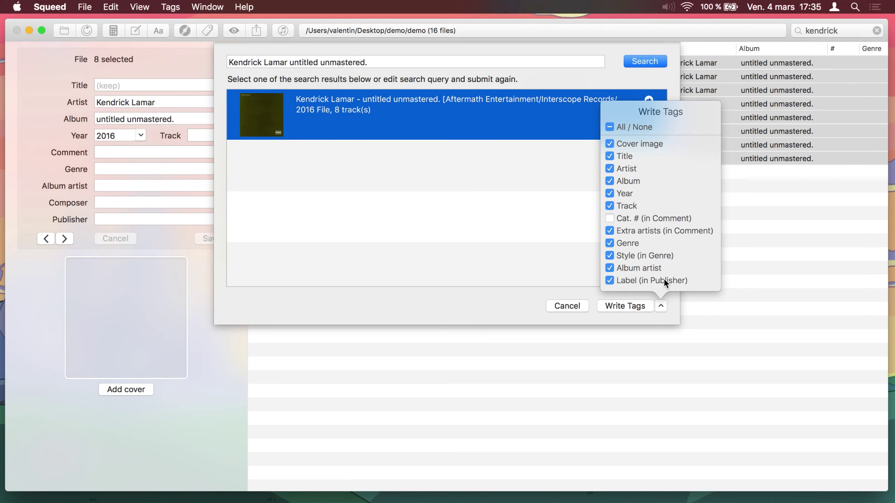
pyautogui.click(662, 305)
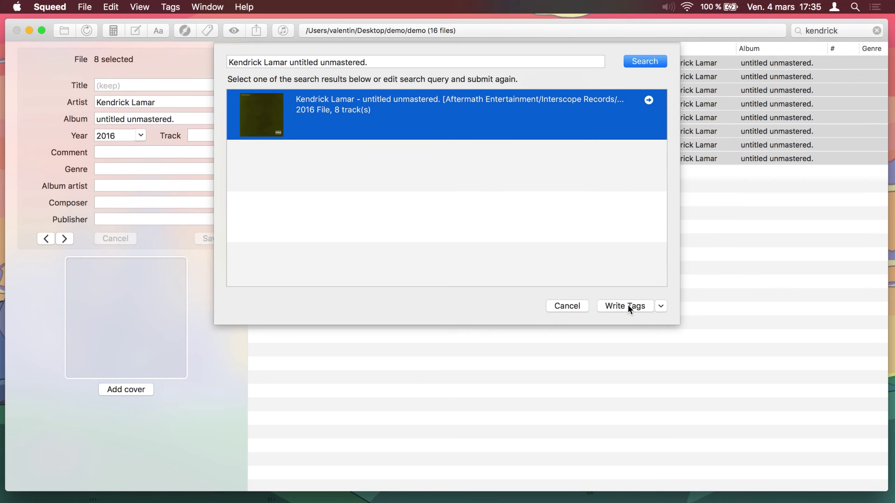
pyautogui.click(628, 306)
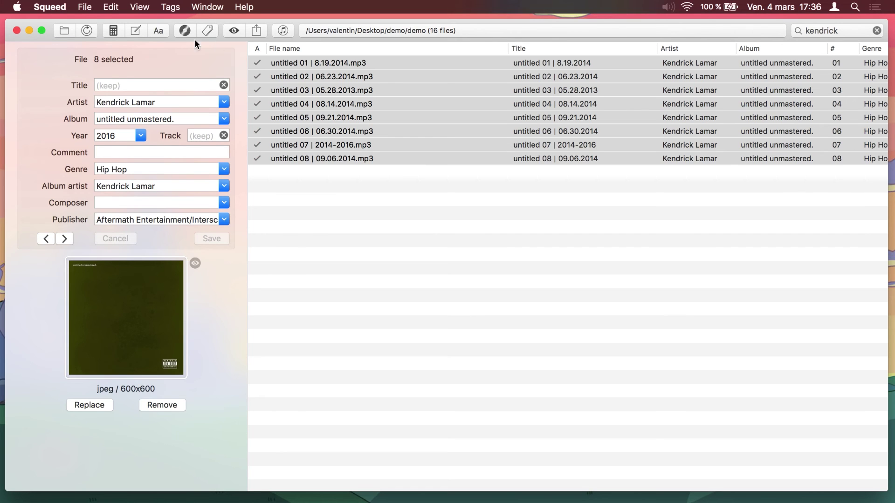
# - Rename the selected Kendrick Lamar files from their tags by track, artist, album, year in parentheses and title
pyautogui.click(142, 33)
pyautogui.click(574, 177)
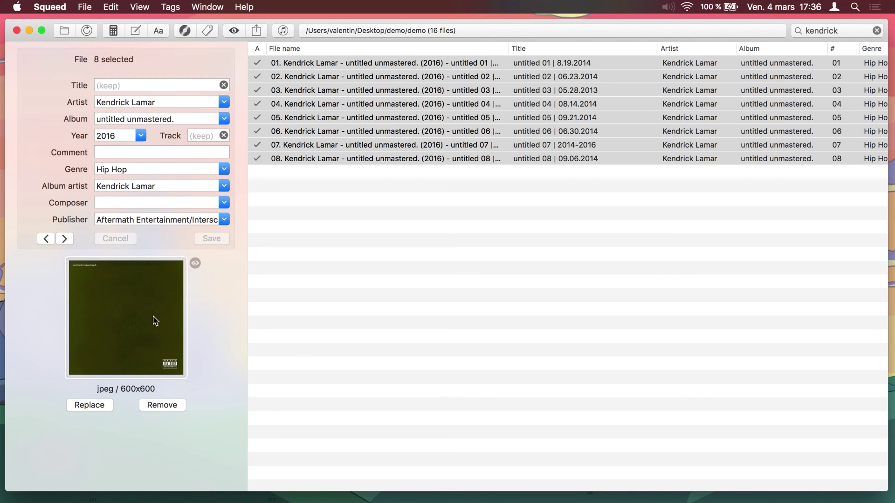
# - Examine the preferences for embedding Discogs cover art and saving it in the files' folder, then close them
pyautogui.click(49, 7)
pyautogui.click(59, 42)
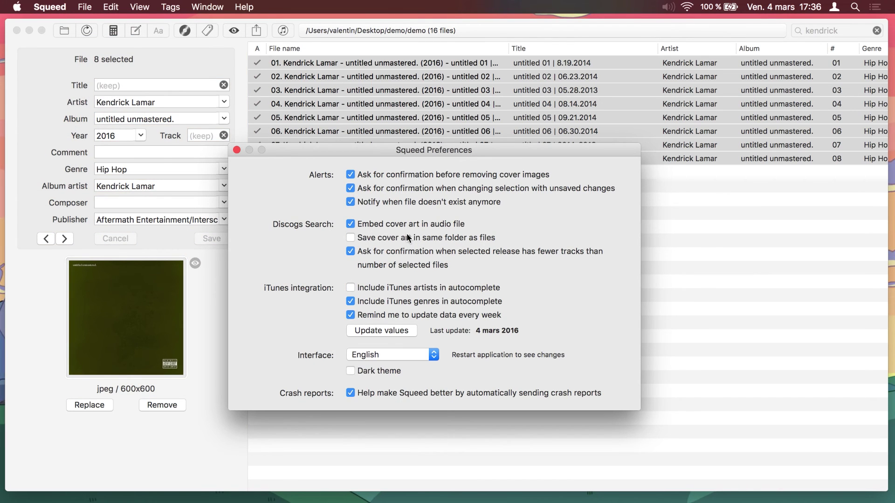
pyautogui.click(237, 151)
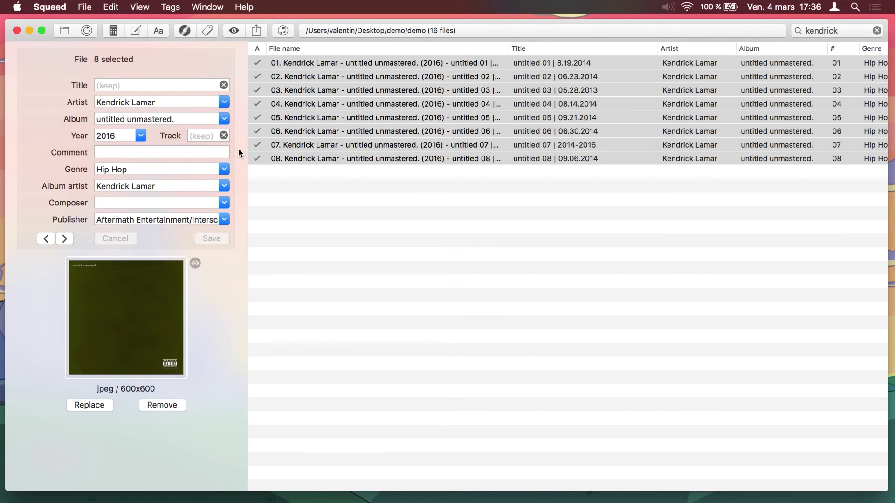
# - Export the album cover as cover.jpg to the Untitled Unmastered folder and check the exported image in Finder
pyautogui.click(257, 31)
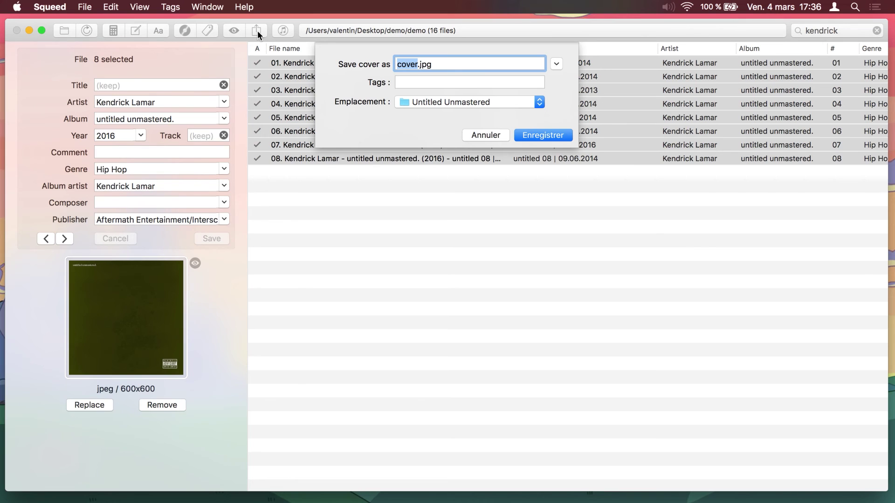
pyautogui.click(546, 135)
pyautogui.click(188, 500)
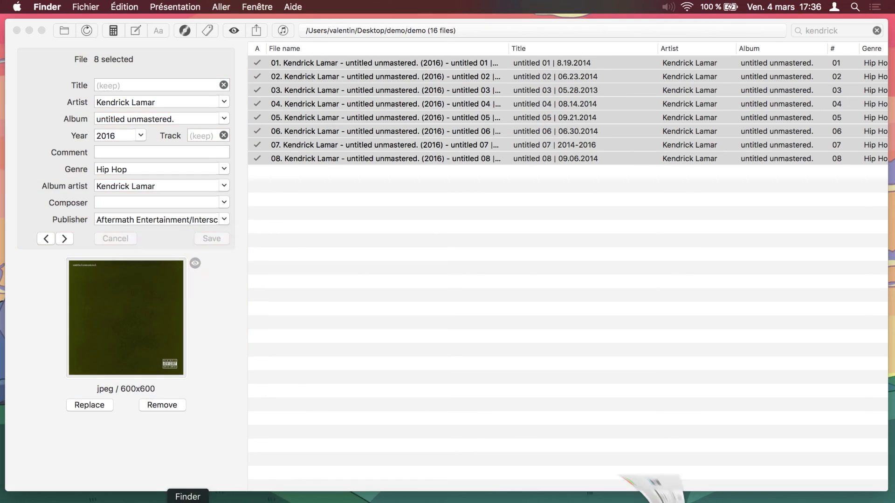
pyautogui.click(402, 377)
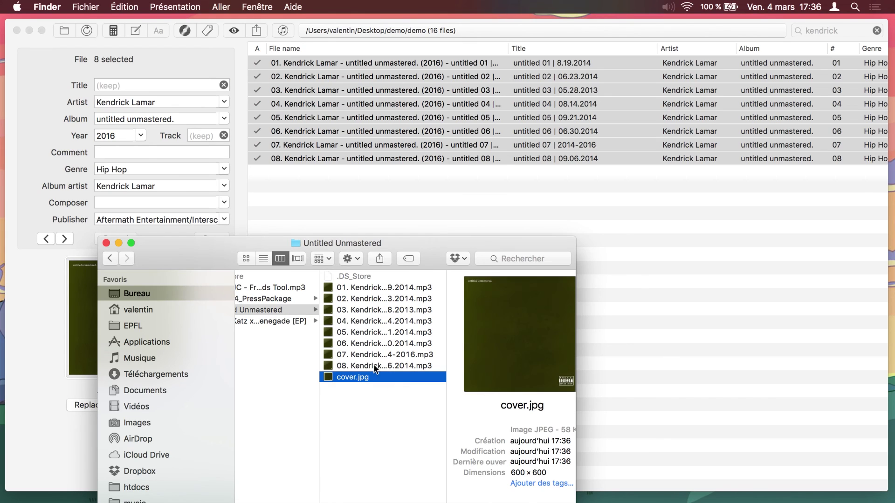
pyautogui.click(106, 243)
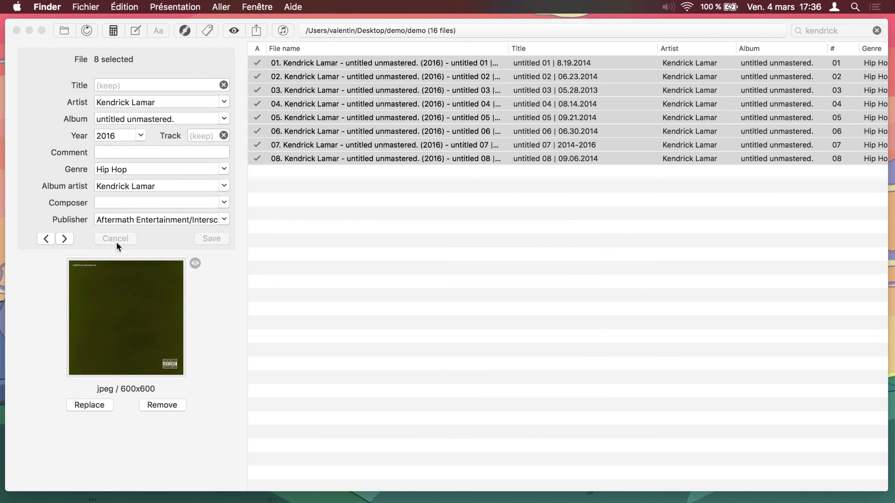
pyautogui.click(403, 201)
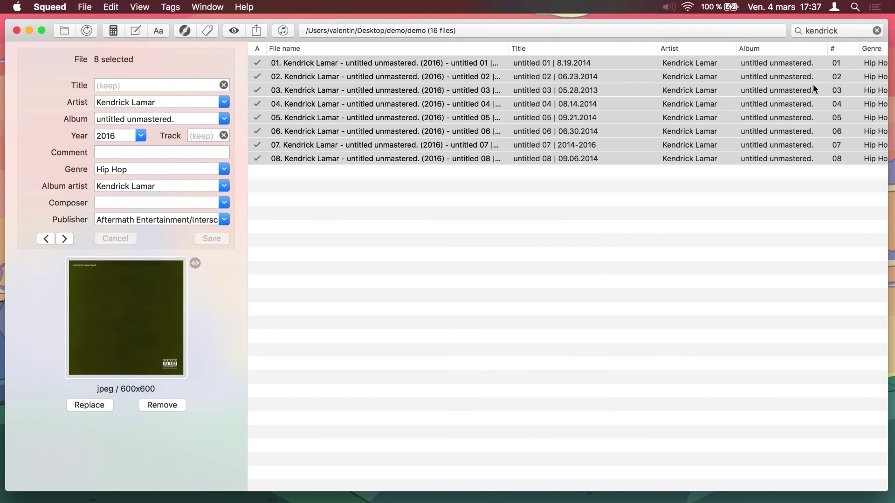
# - Clear the list filter and write the Discogs tags of Nu Renegade EP track 03 to 3 - What U Want.mp3
pyautogui.click(877, 31)
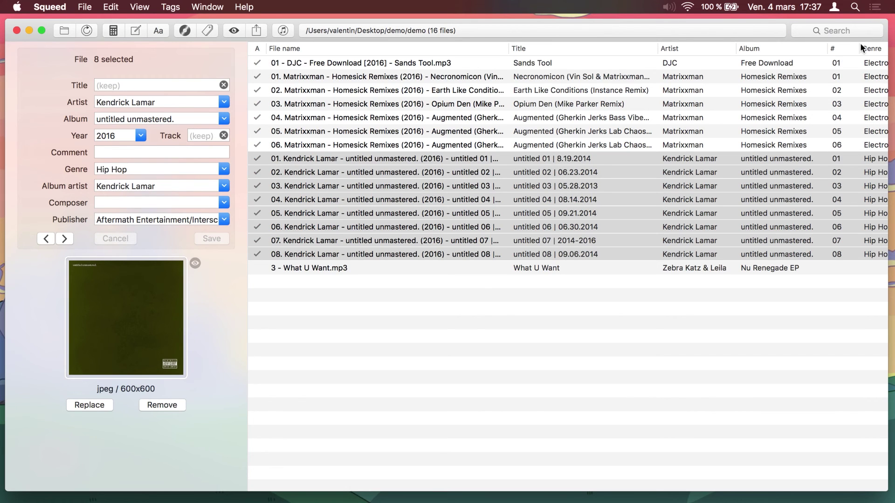
pyautogui.click(303, 269)
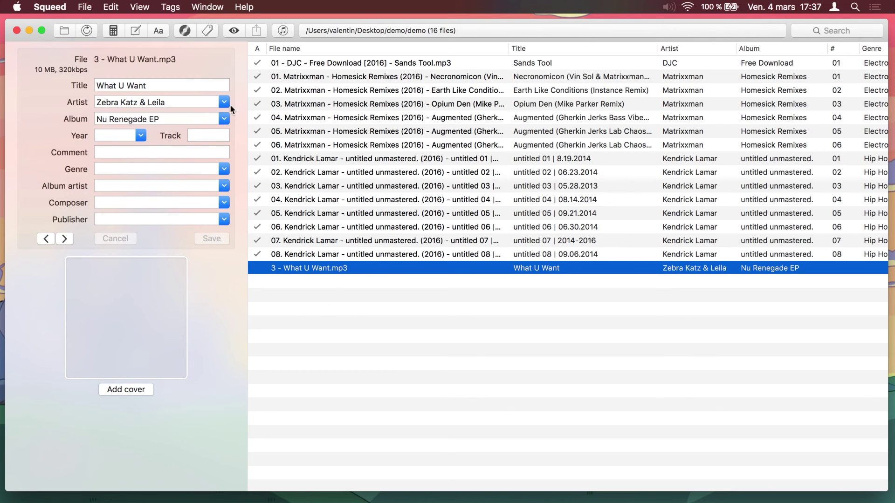
pyautogui.click(185, 31)
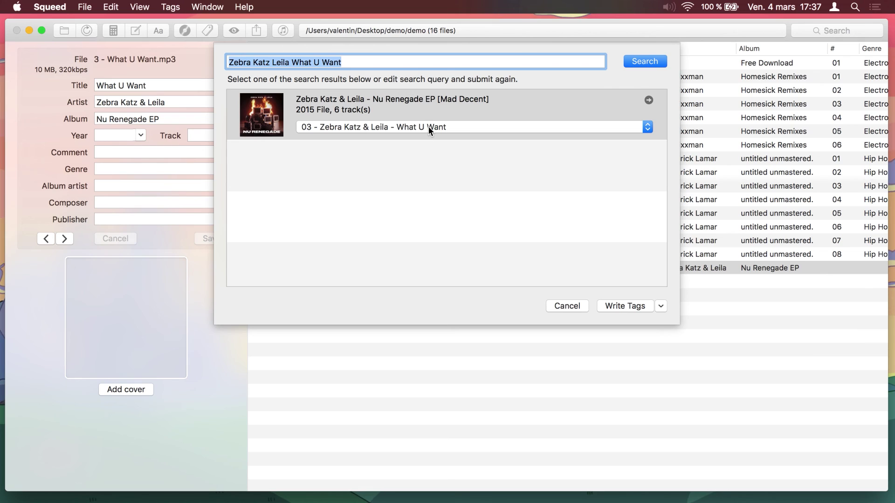
pyautogui.click(398, 127)
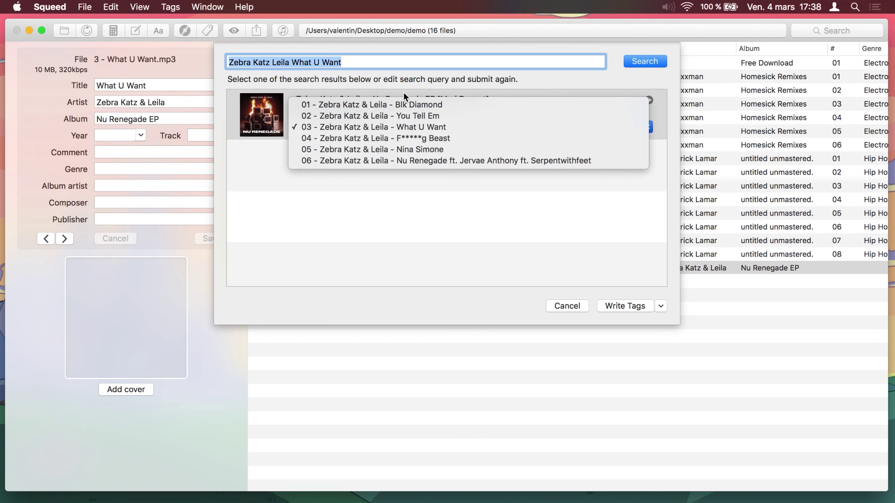
pyautogui.click(405, 128)
pyautogui.click(608, 306)
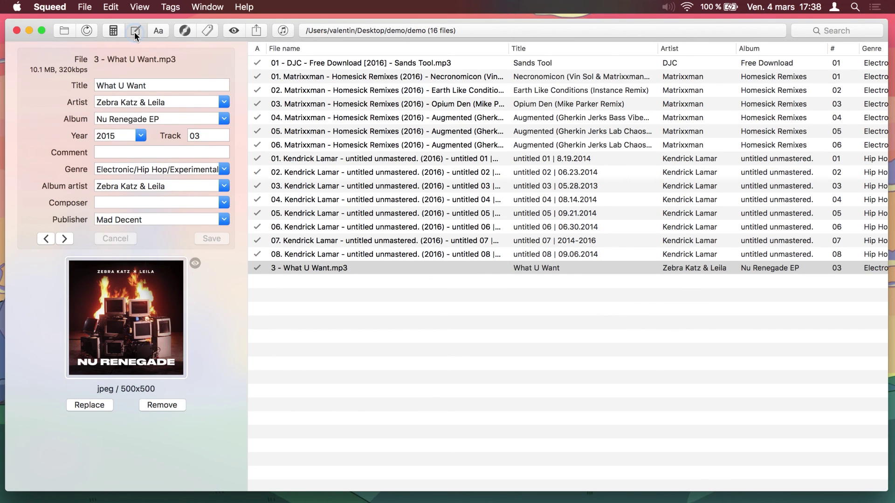
# - Rename 3 - What U Want.mp3 from its tags by track, artist, album, year in parentheses and title, and deselect it
pyautogui.click(135, 31)
pyautogui.click(564, 176)
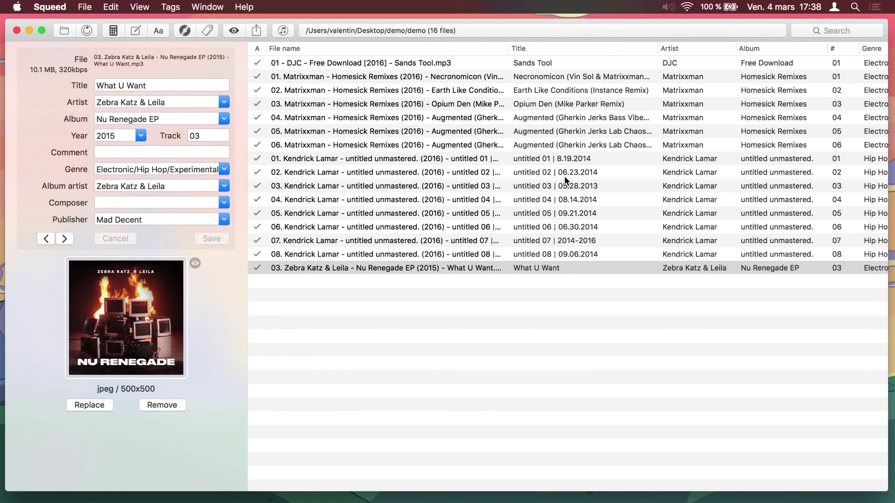
pyautogui.click(383, 295)
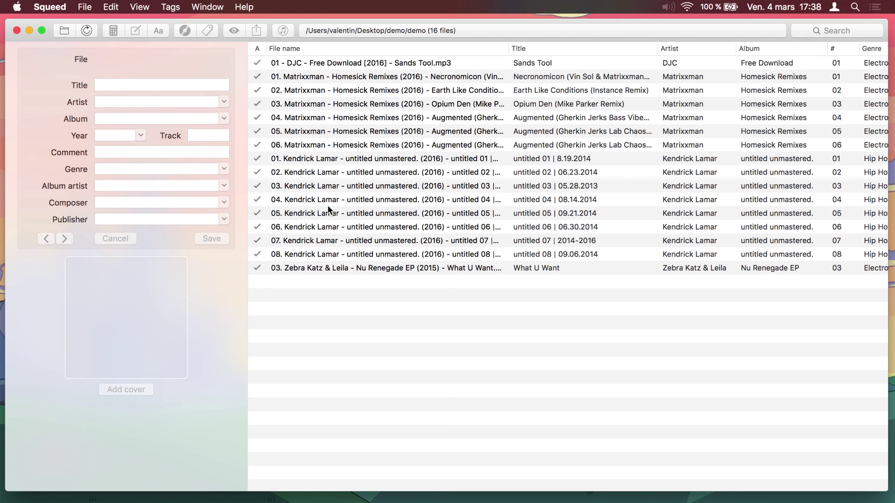
# - Select all files in the list and add them to iTunes
pyautogui.click(117, 8)
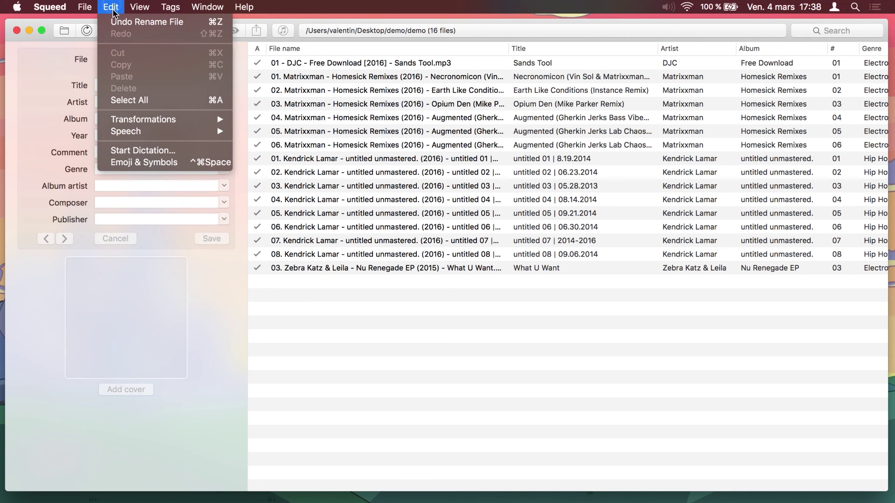
pyautogui.click(126, 100)
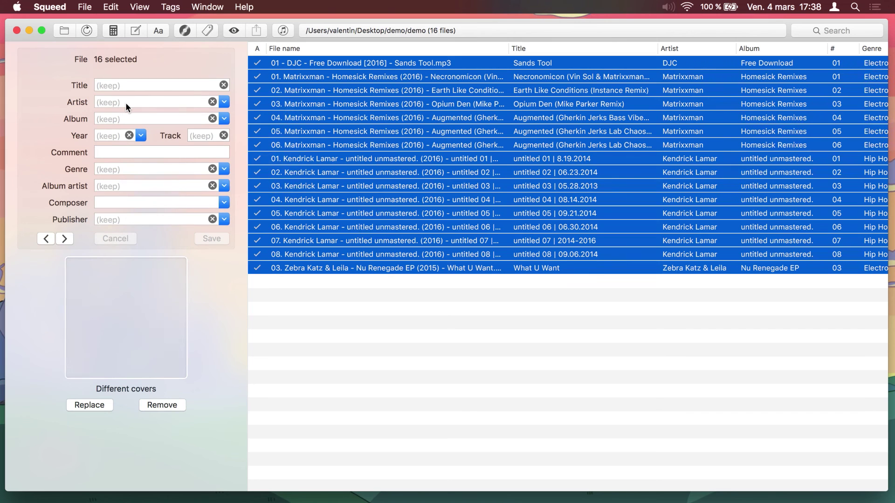
pyautogui.click(284, 29)
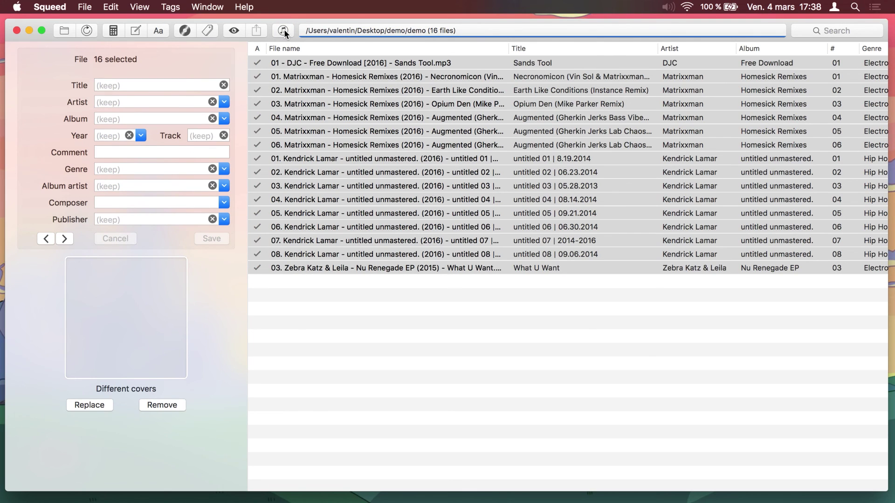